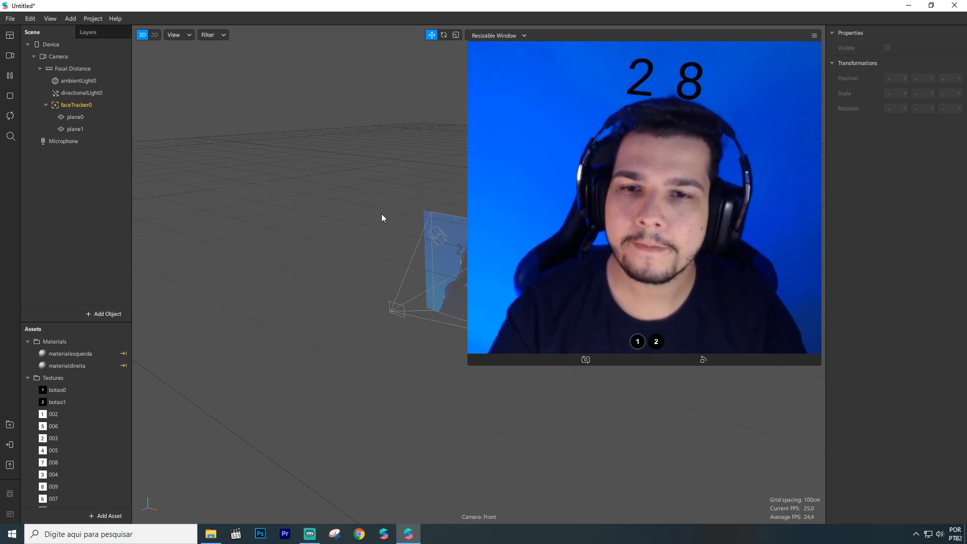
Close the current project, discarding its changes, and create a new blank project in a maximized window
click(953, 5)
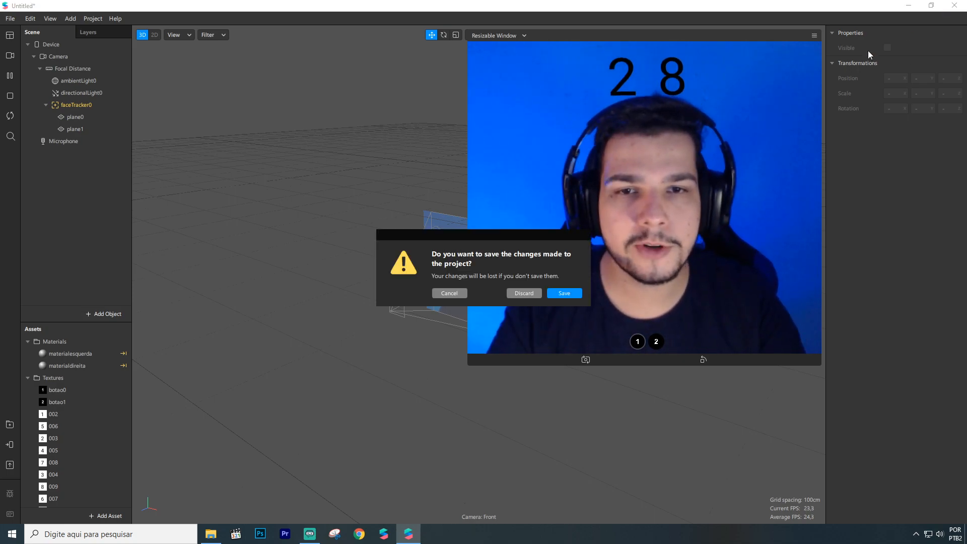
click(518, 294)
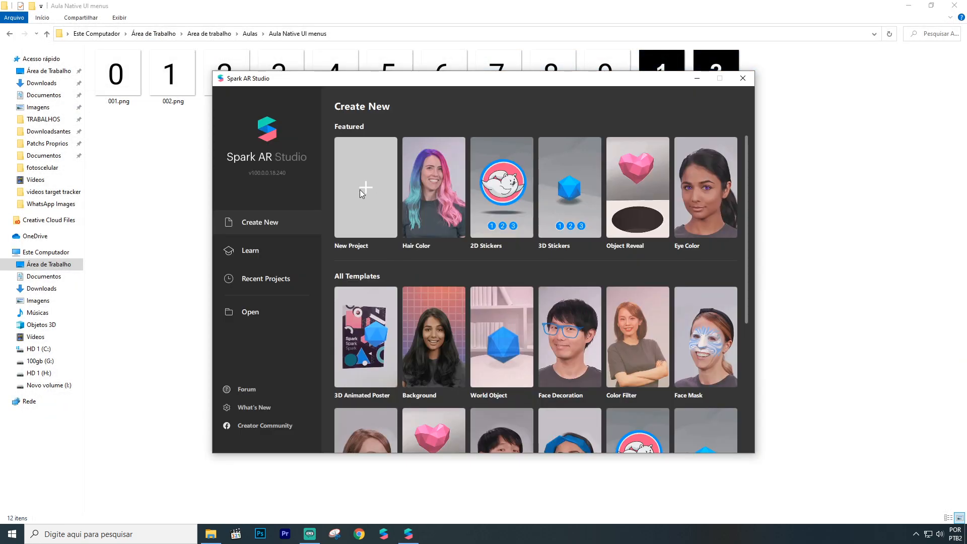
click(355, 184)
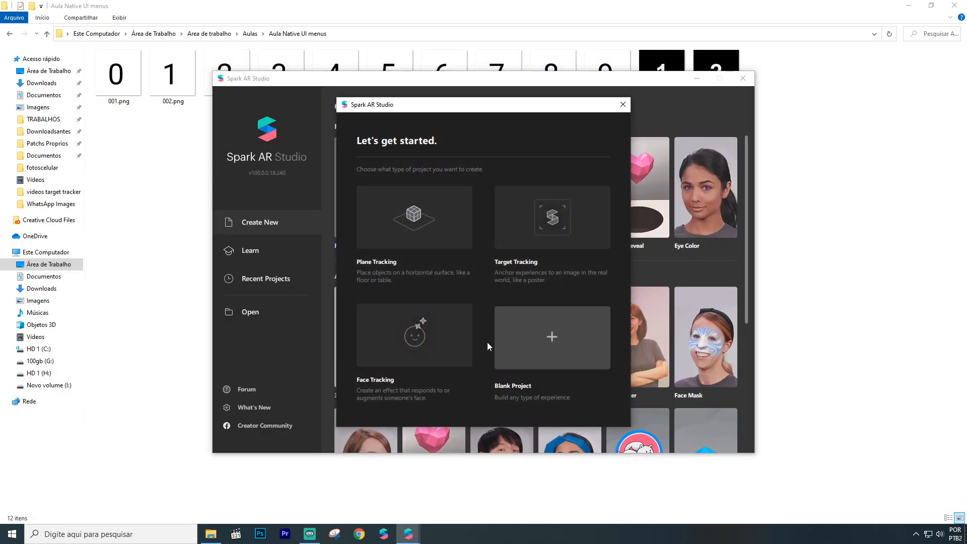
click(549, 340)
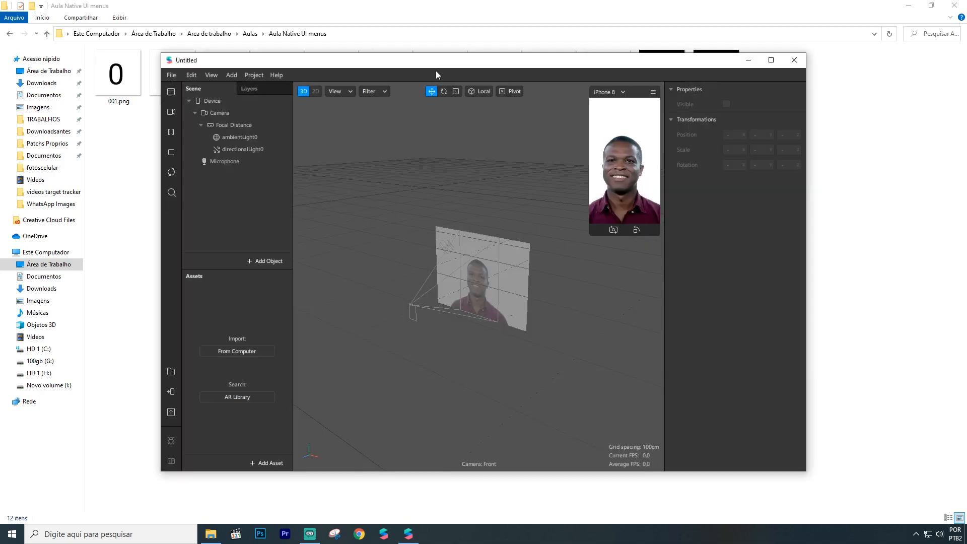
double_click(433, 62)
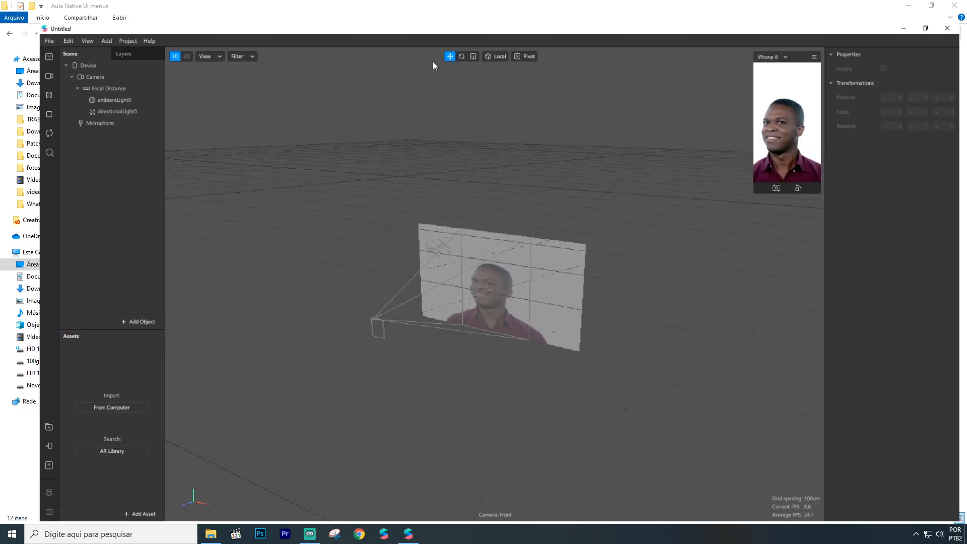
Set the c922 Pro Stream Webcam as the preview source and enlarge the preview as a Resizable Window
click(10, 56)
click(57, 74)
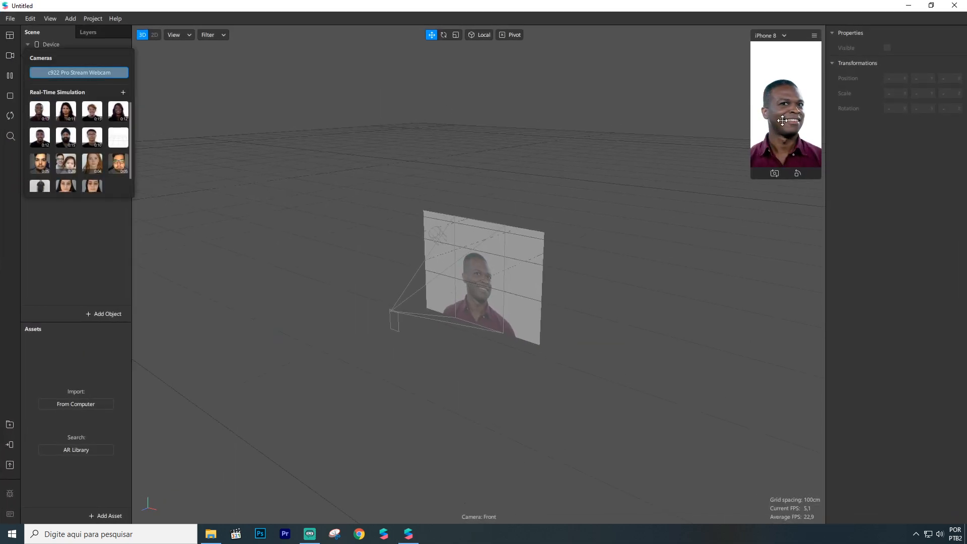
click(768, 35)
click(774, 49)
drag(751, 179, 539, 341)
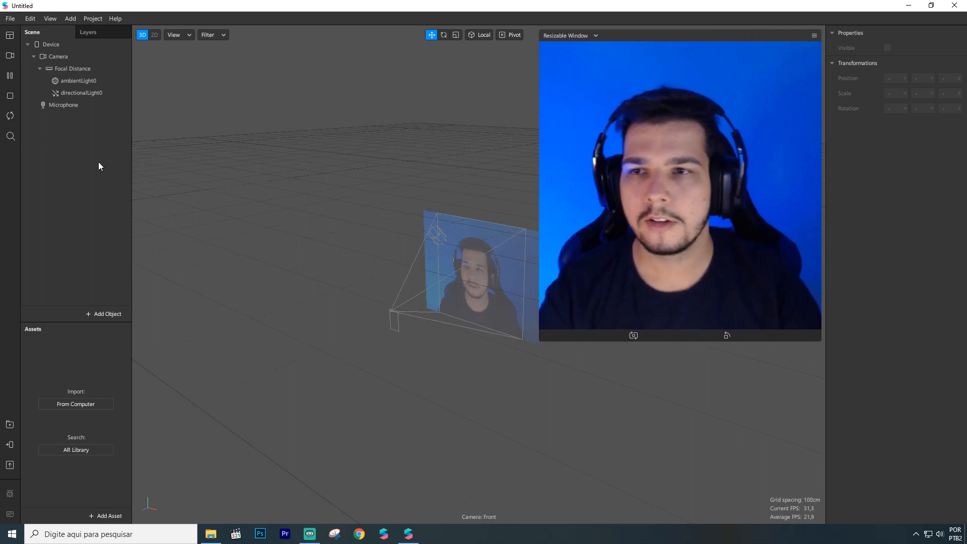
Add a face mesh to the scene and create a new material for it
right_click(61, 122)
mouse_move(74, 127)
click(204, 229)
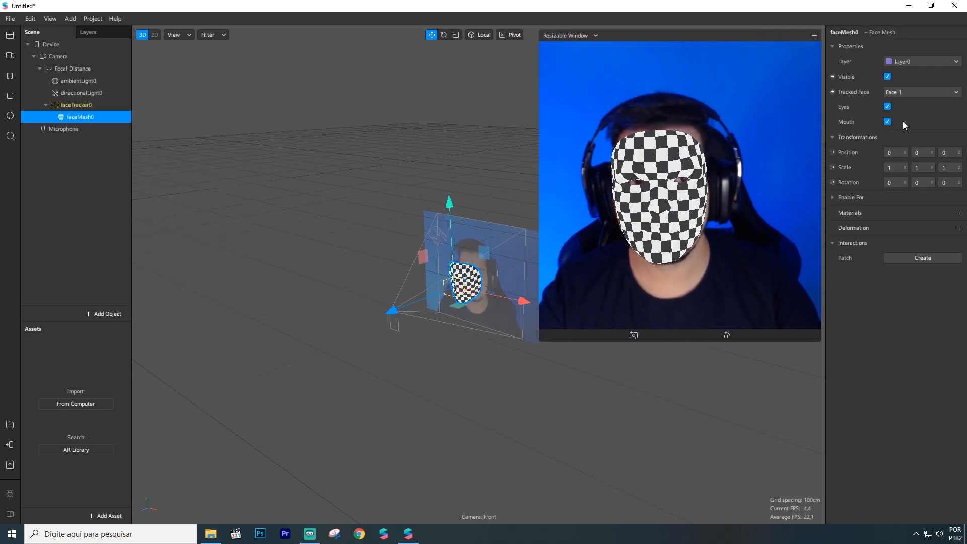
click(958, 213)
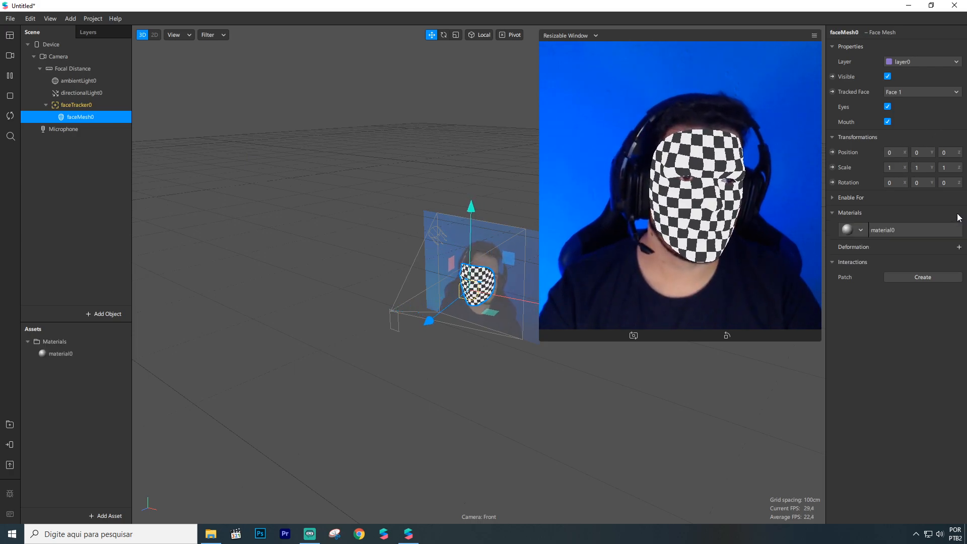
Set the face mesh material's shader type to Retouching with skin smoothing at 25%
click(907, 231)
click(910, 46)
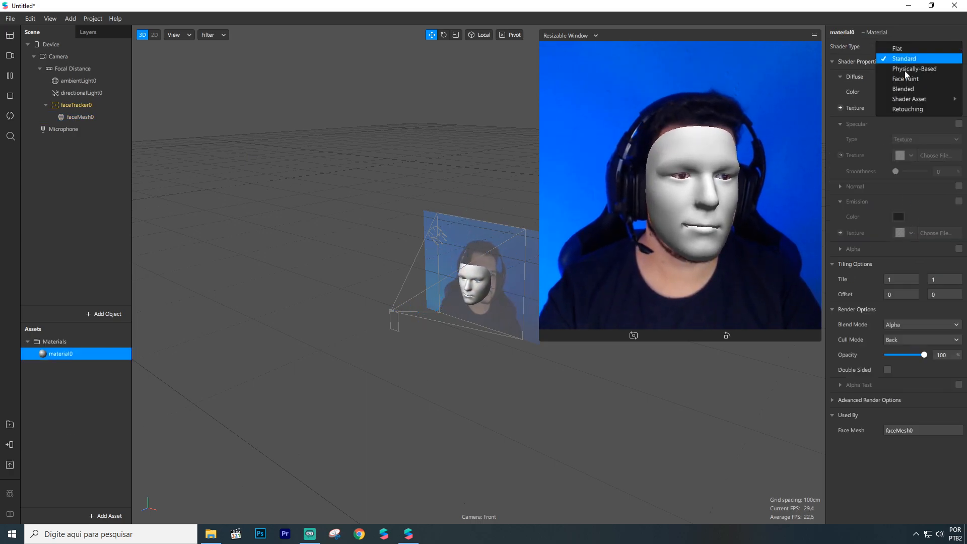
click(902, 114)
double_click(941, 92)
text(25)
key(Return)
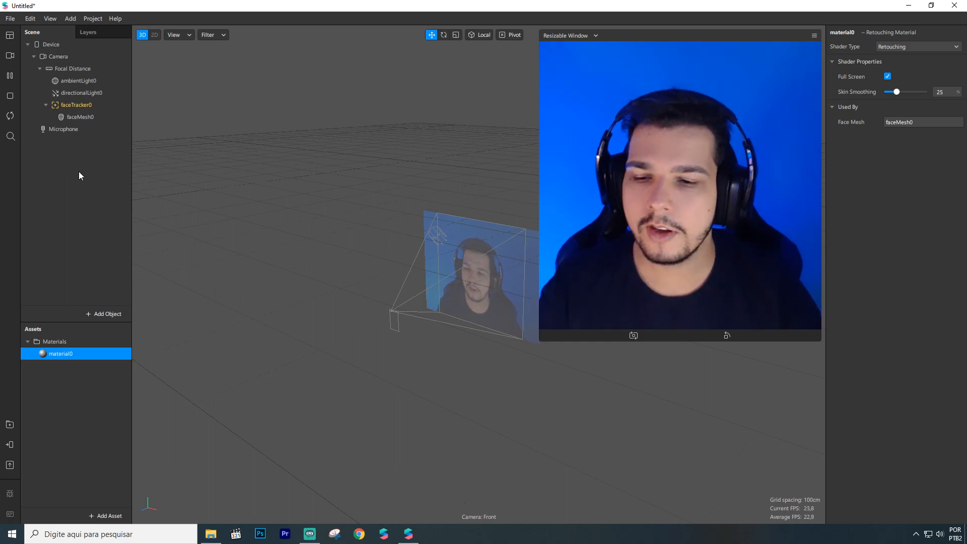
Show the Patch Editor and enlarge its area to make room for patches
key(ctrl+alt+p)
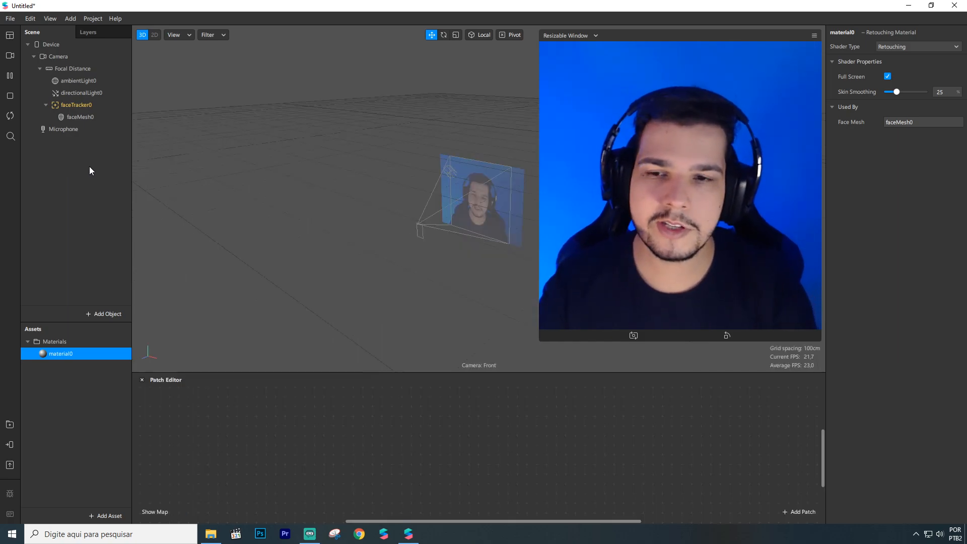
drag(356, 372, 342, 291)
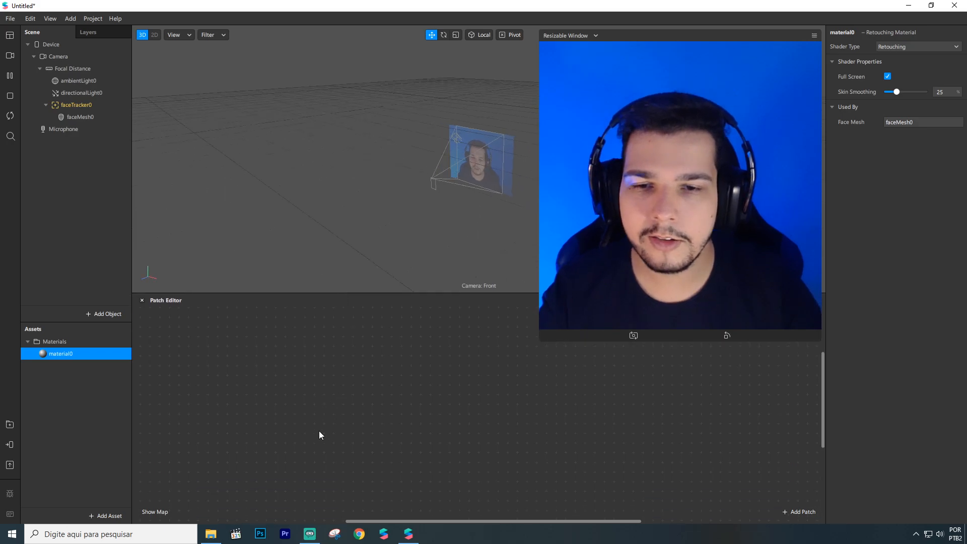
double_click(335, 369)
click(340, 379)
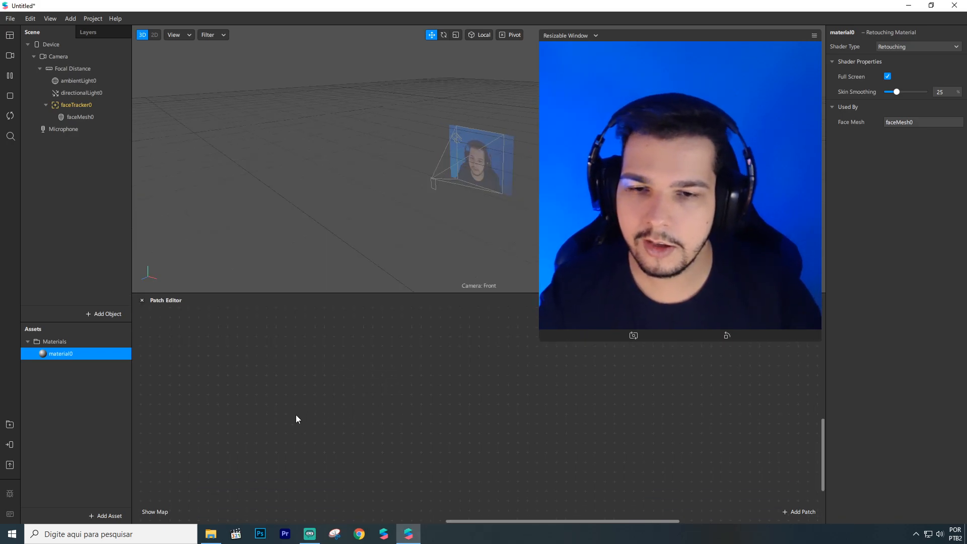
key(ctrl+alt+p)
key(ctrl+alt+p)
Add a Picker UI patch, place it in the Patch Editor's open area and make the picker visible
double_click(295, 391)
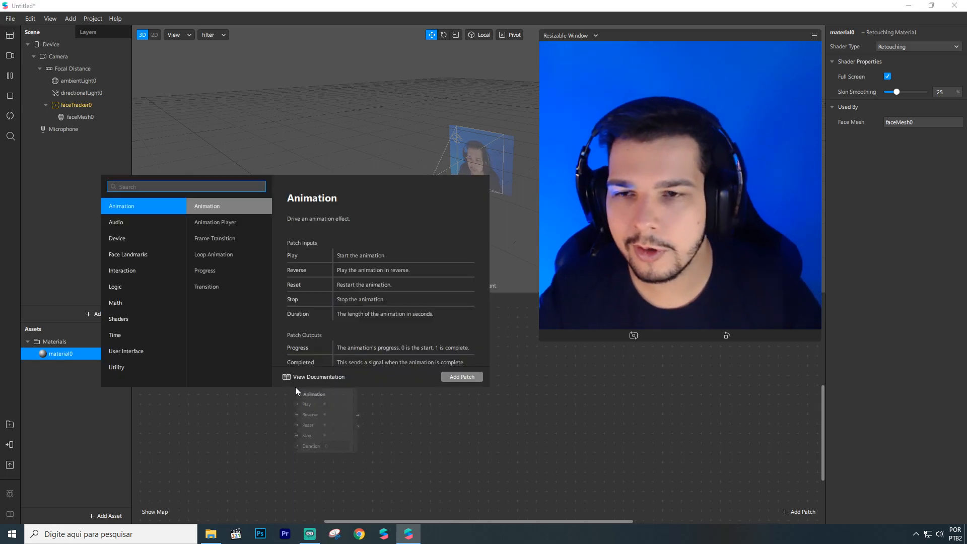
text(ui)
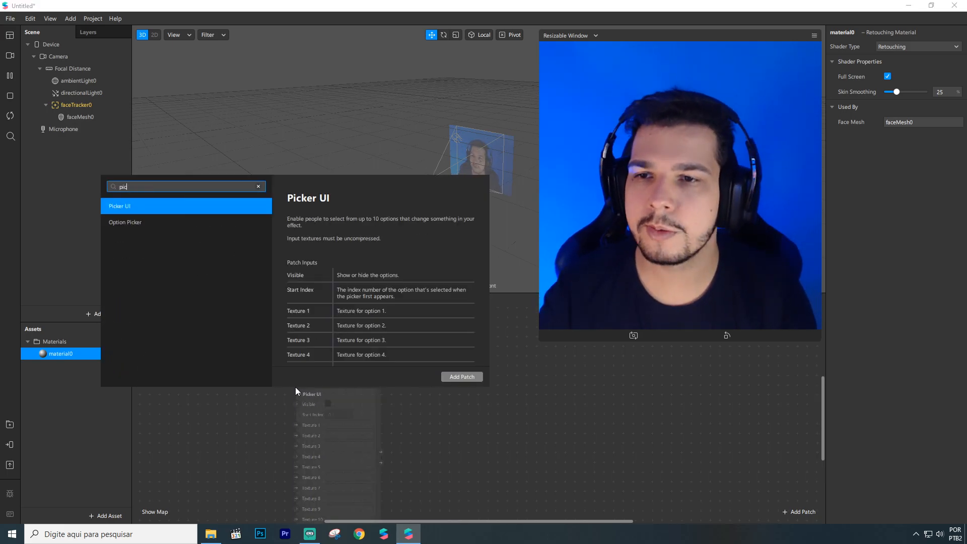
key(Return)
drag(358, 393, 372, 334)
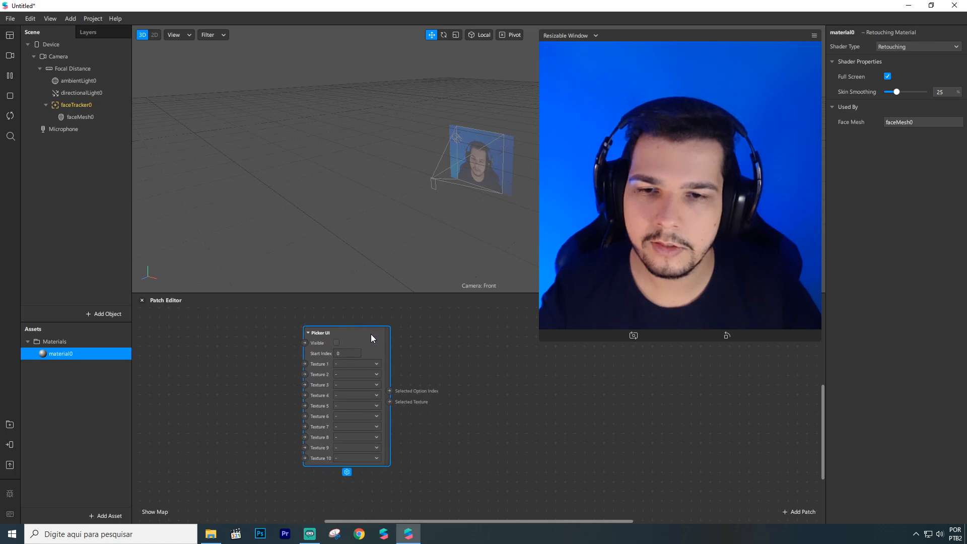
click(334, 343)
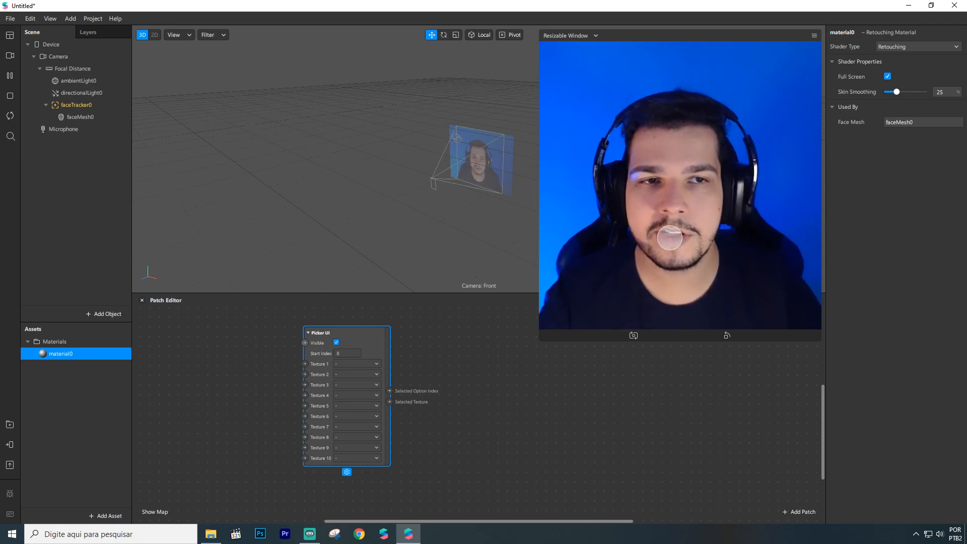
mouse_move(364, 342)
mouse_down()
mouse_move(345, 352)
mouse_move(368, 353)
mouse_up()
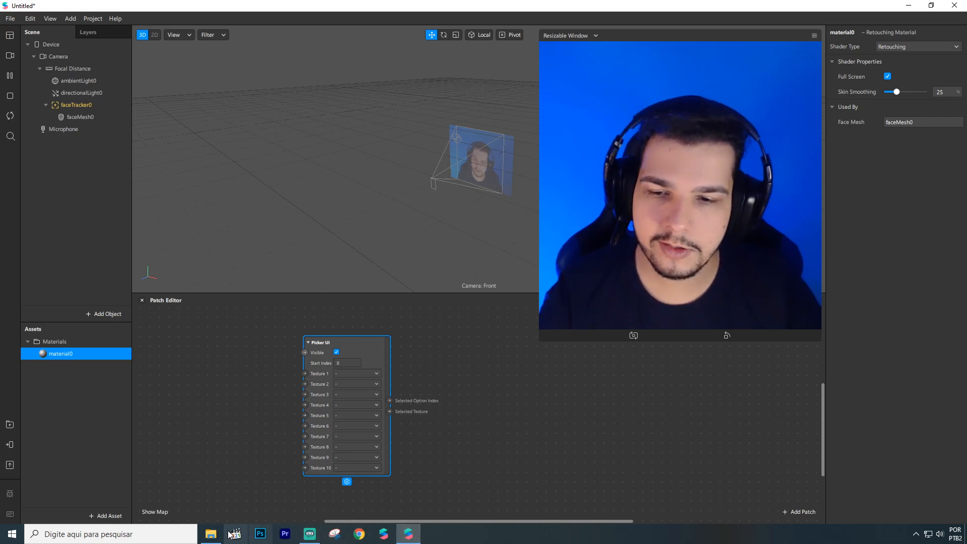
Import botao0.jpg and botao1.jpg from the Aula Native UI menus folder as textures and set both to no compression
click(212, 532)
click(663, 84)
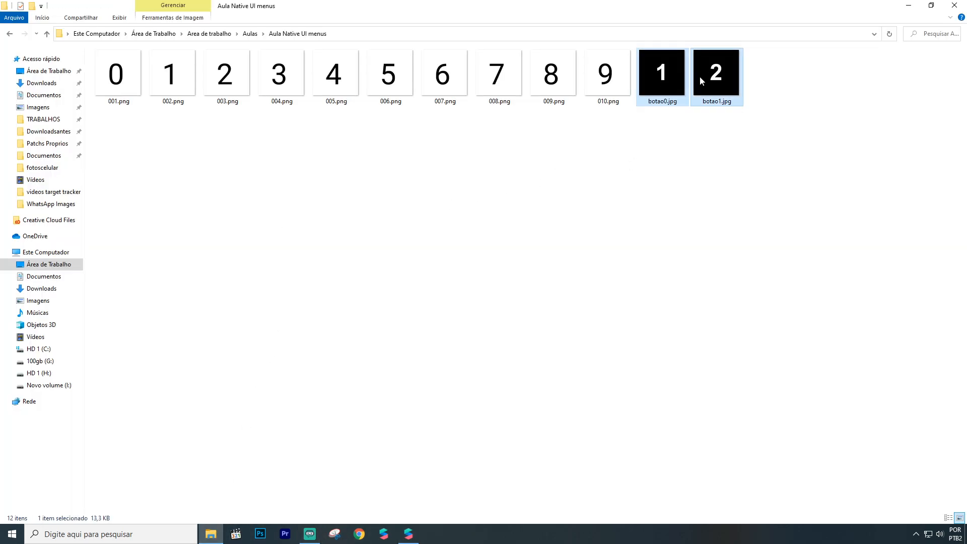
drag(665, 74, 77, 430)
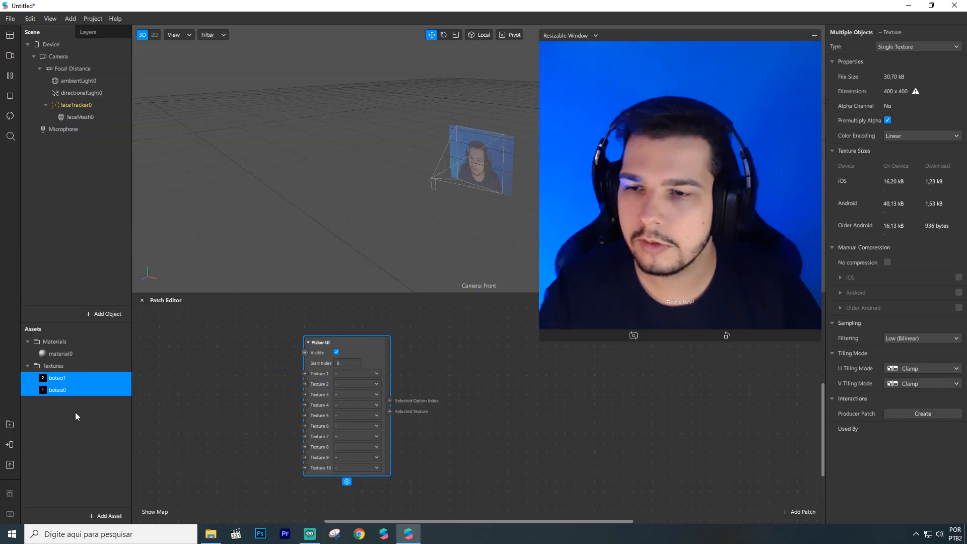
click(886, 262)
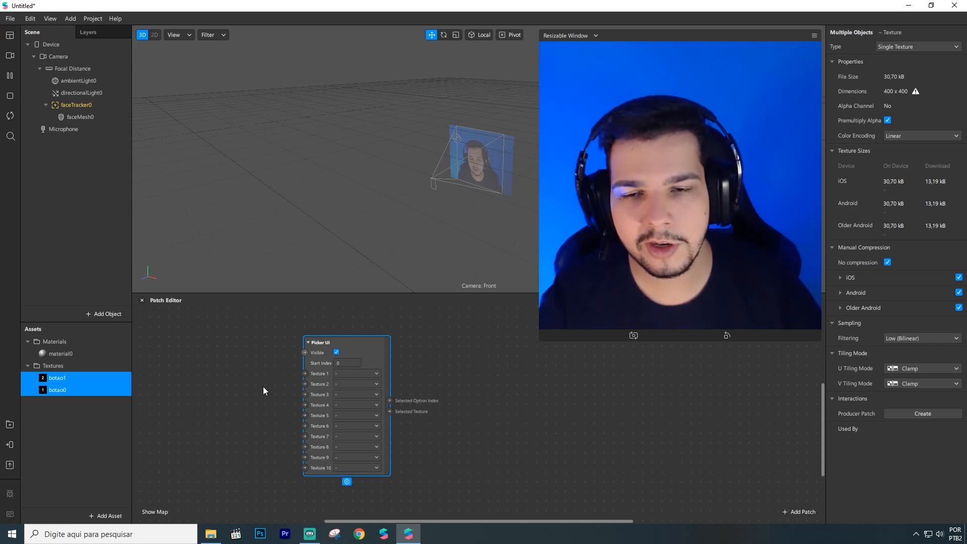
Assign botao0 to Texture 1 and botao1 to Texture 2 of the Picker UI patch
click(357, 373)
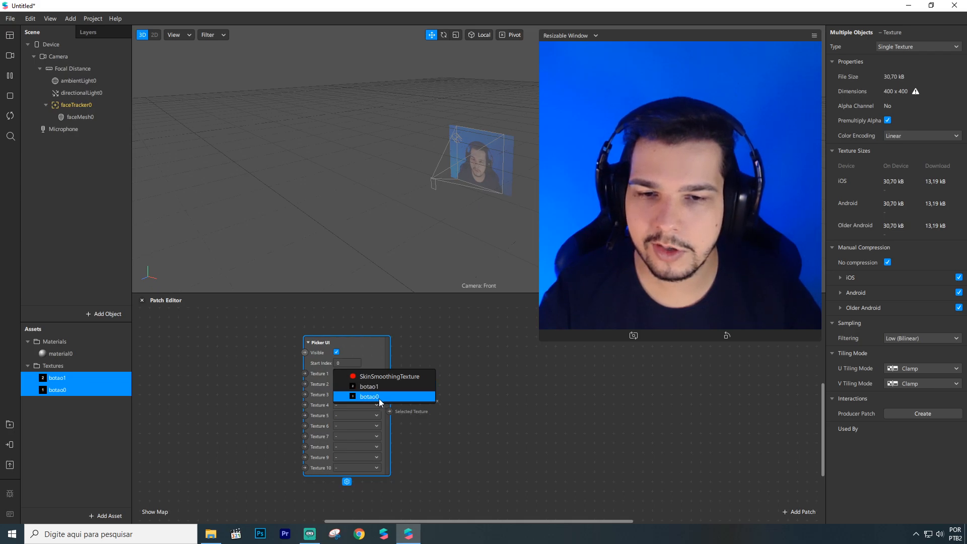
click(382, 397)
click(359, 384)
click(358, 398)
click(433, 386)
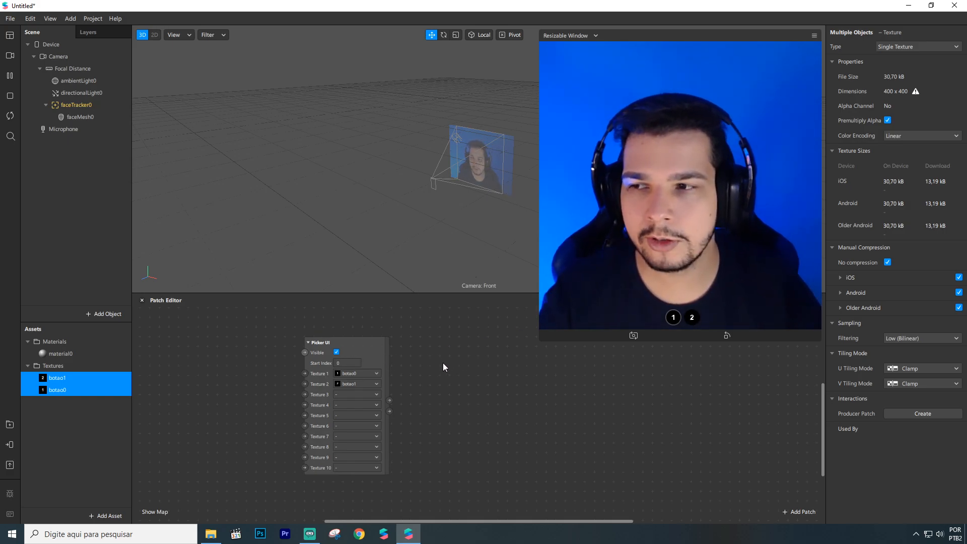
Shrink the preview window slightly and shift the Picker UI patch to free space beside its outputs
drag(376, 354, 345, 363)
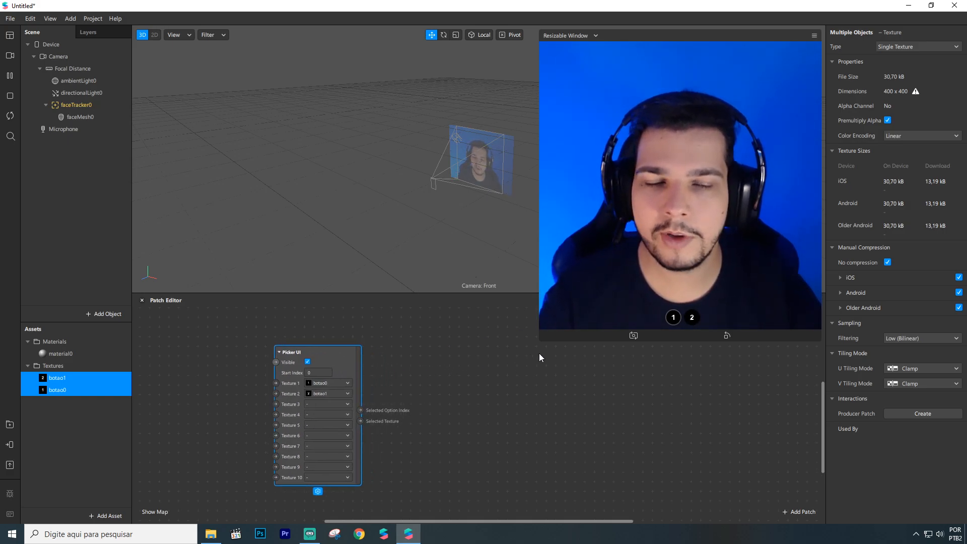
drag(541, 341, 560, 313)
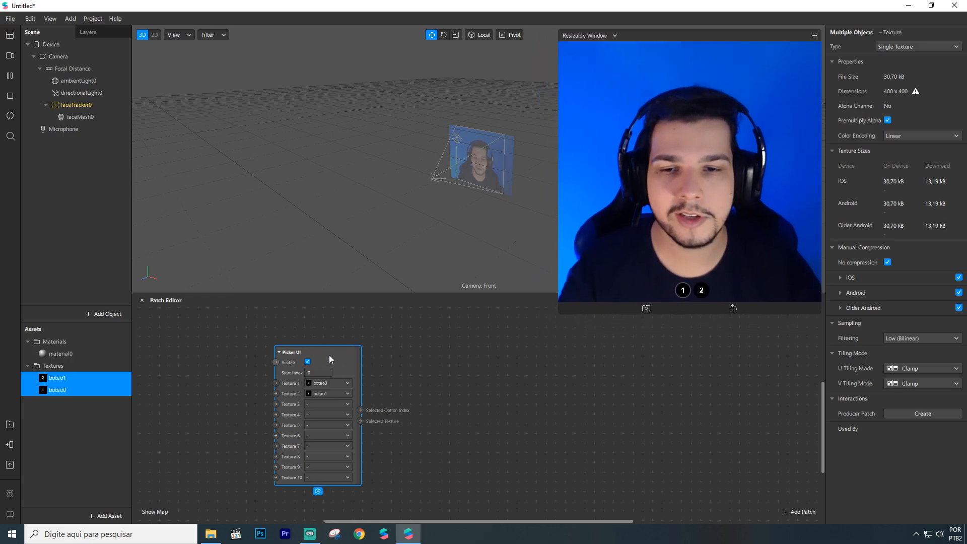
drag(335, 359, 325, 358)
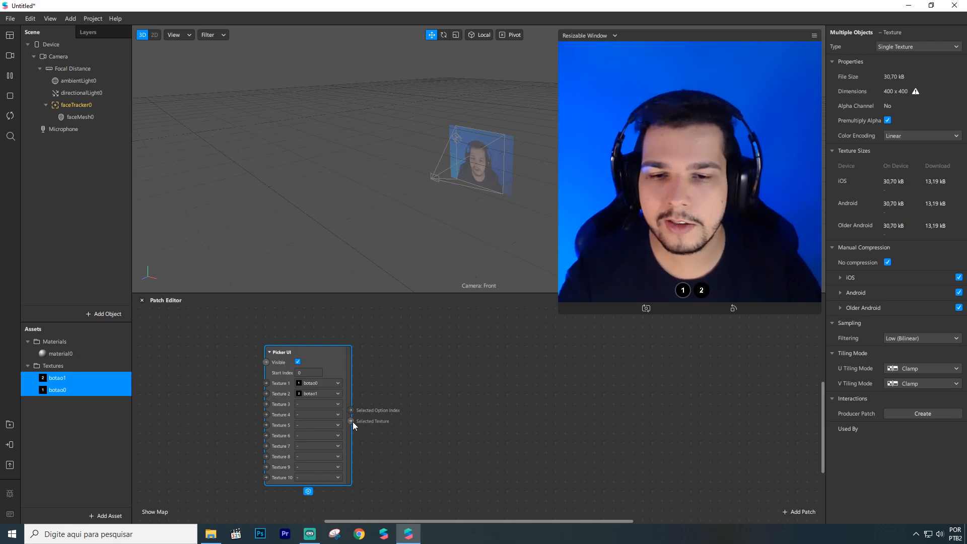
drag(353, 421, 393, 416)
click(553, 448)
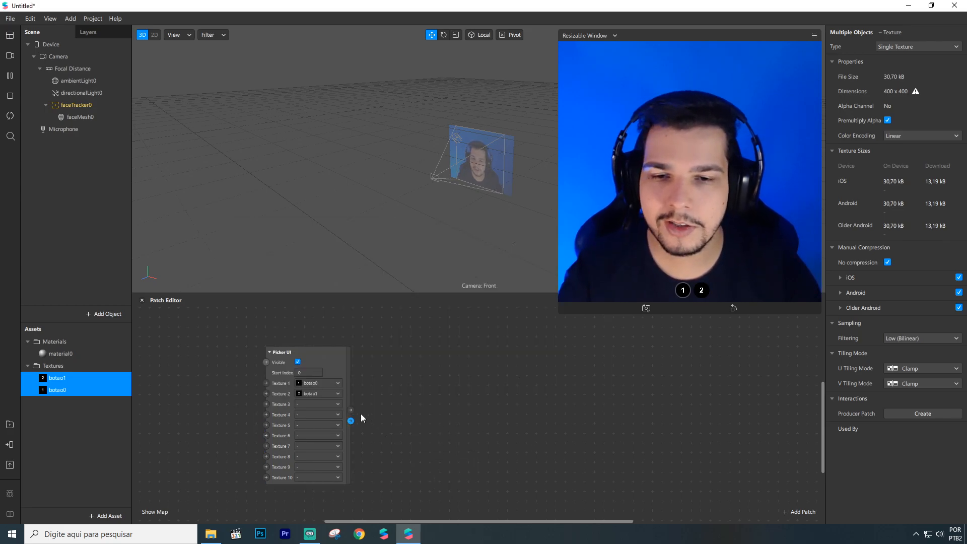
drag(360, 425, 440, 427)
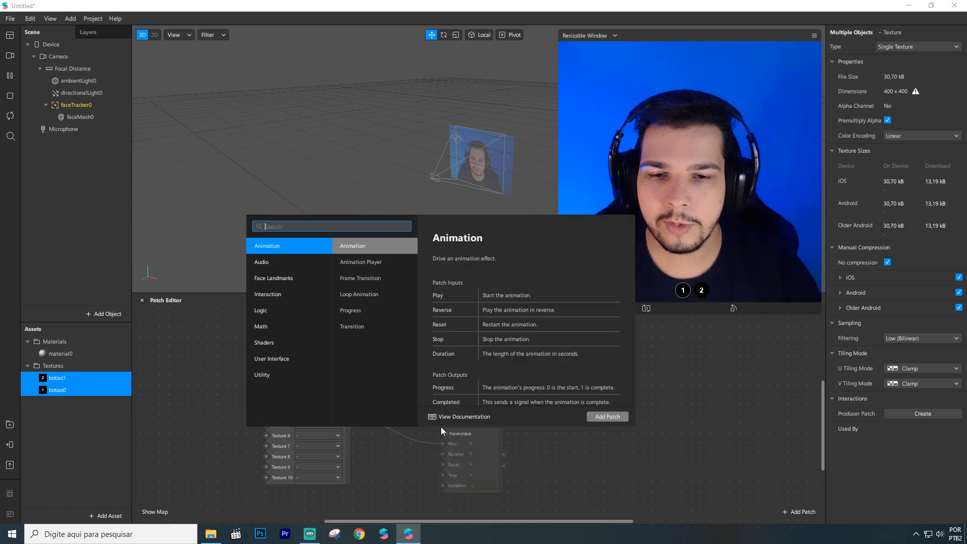
click(459, 461)
Connect a Value patch to the Picker UI's Selected Option Index output and switch between the picker buttons to test it
drag(353, 409, 379, 370)
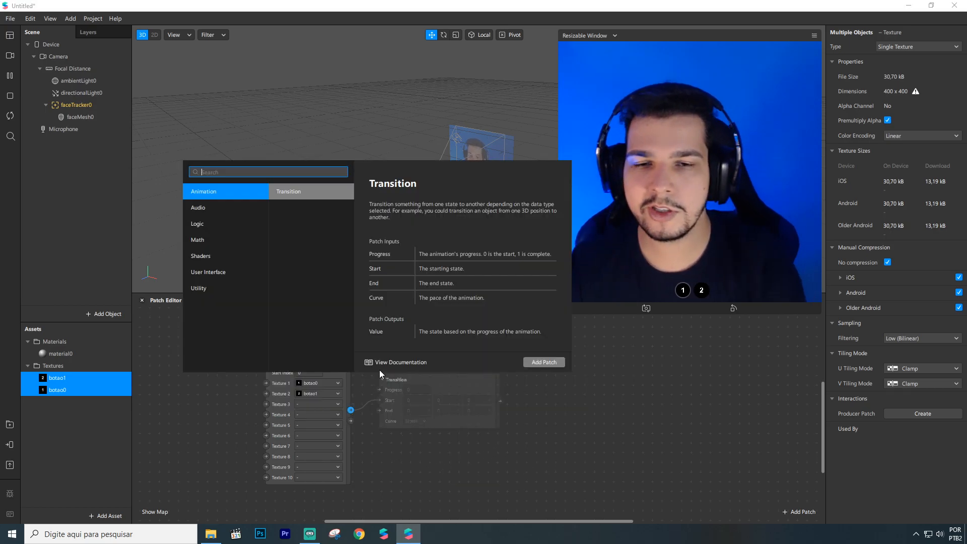
text(value)
key(Return)
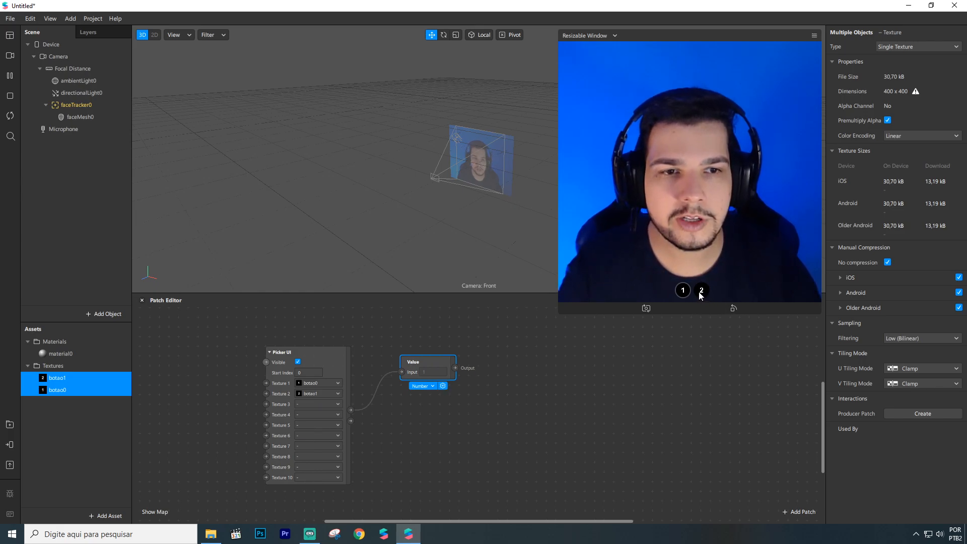
click(683, 290)
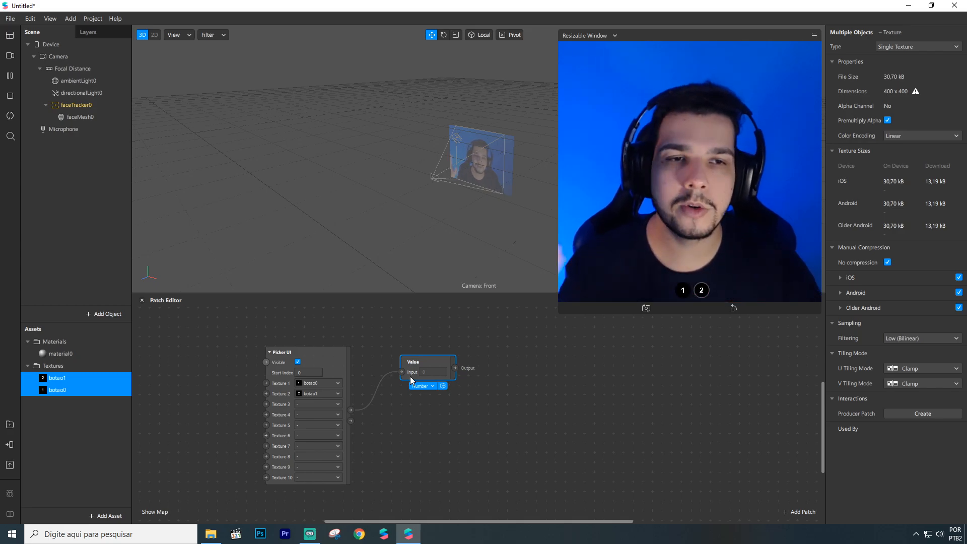
click(466, 368)
Delete the Value patch connected to the Picker UI and select the Picker UI patch
click(435, 361)
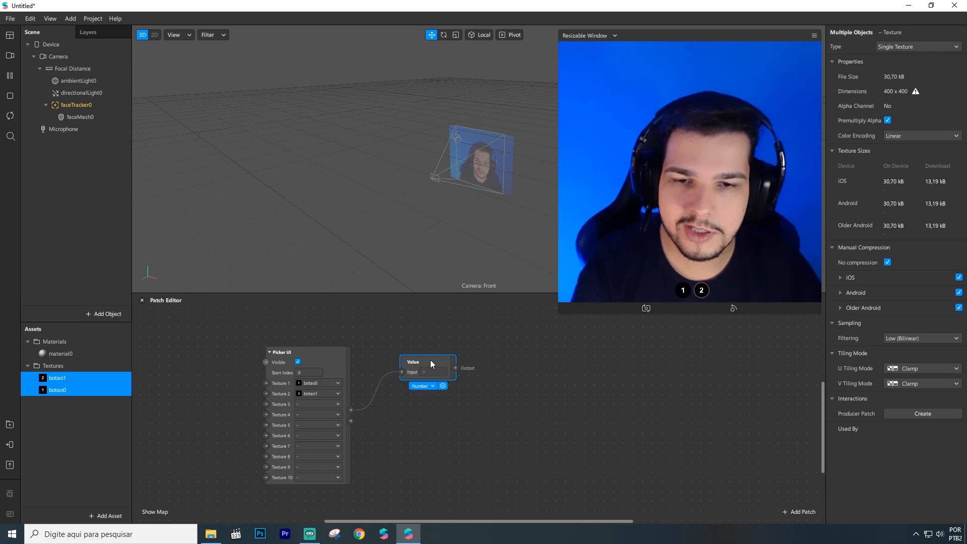
key(Delete)
click(342, 355)
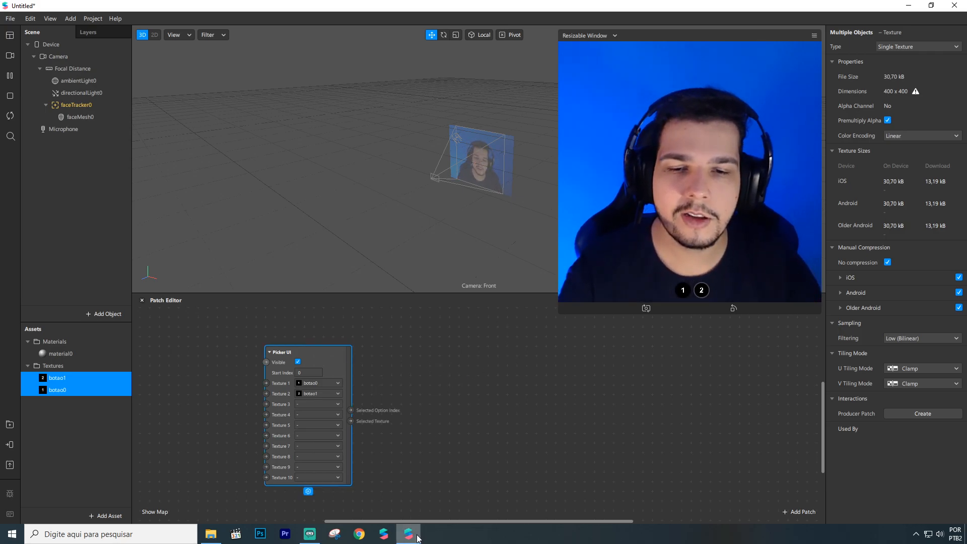
drag(447, 521, 467, 520)
click(394, 342)
right_click(405, 362)
click(467, 394)
Add a plane to the scene under Focal Distance
right_click(84, 153)
mouse_move(105, 160)
click(201, 230)
Duplicate the plane and set the Y position of both planes to 0,16
right_click(71, 130)
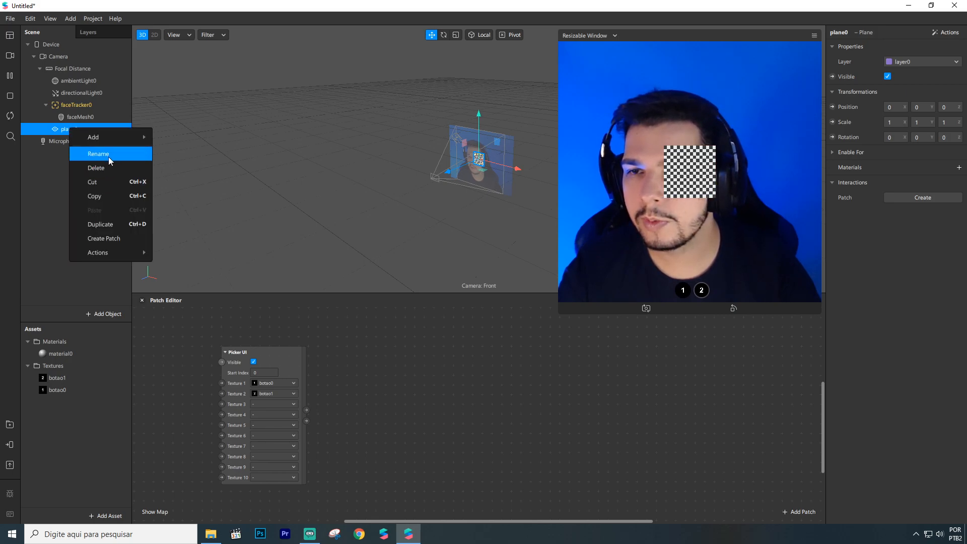
click(100, 224)
ctrl+click(88, 130)
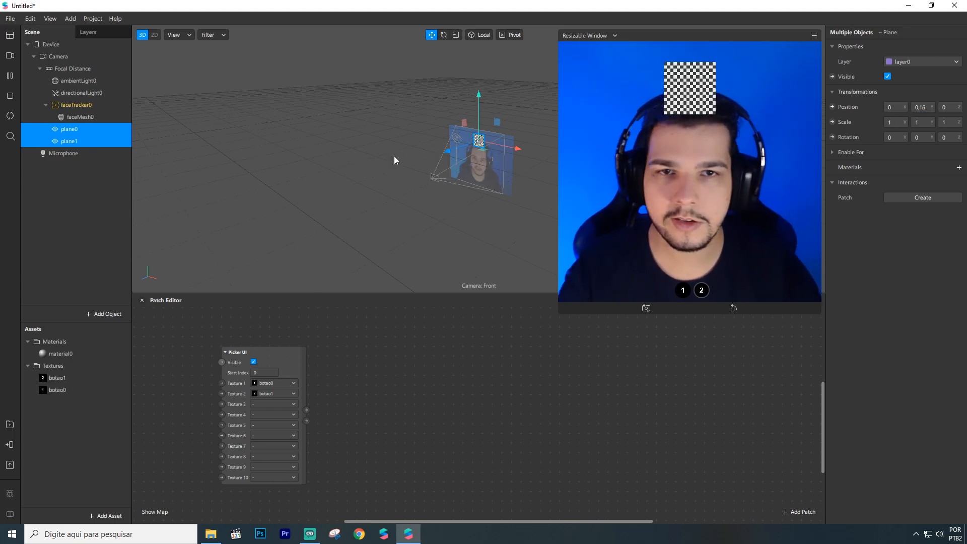
Rename plane0 as planeesquerdo and plane1 as planedireito
double_click(83, 131)
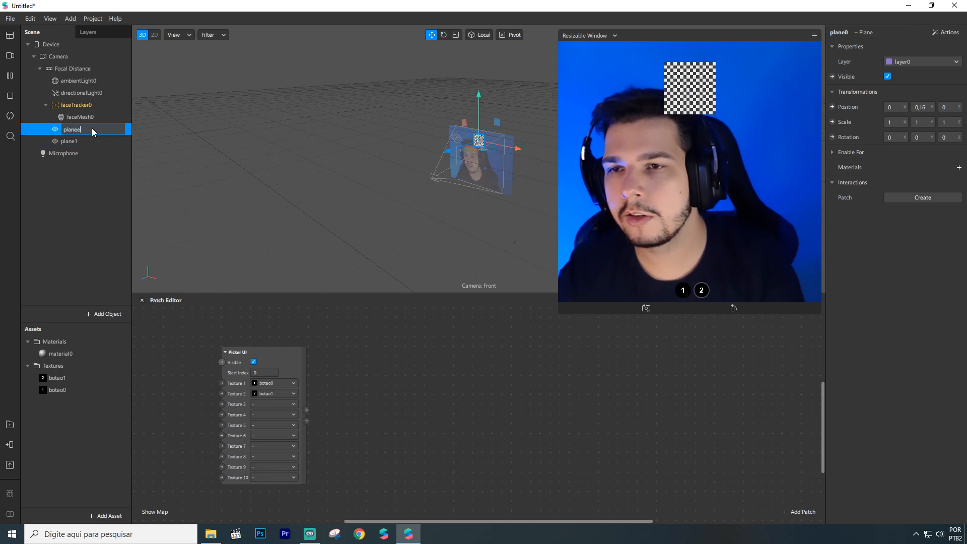
text(planeesquerdo)
key(Return)
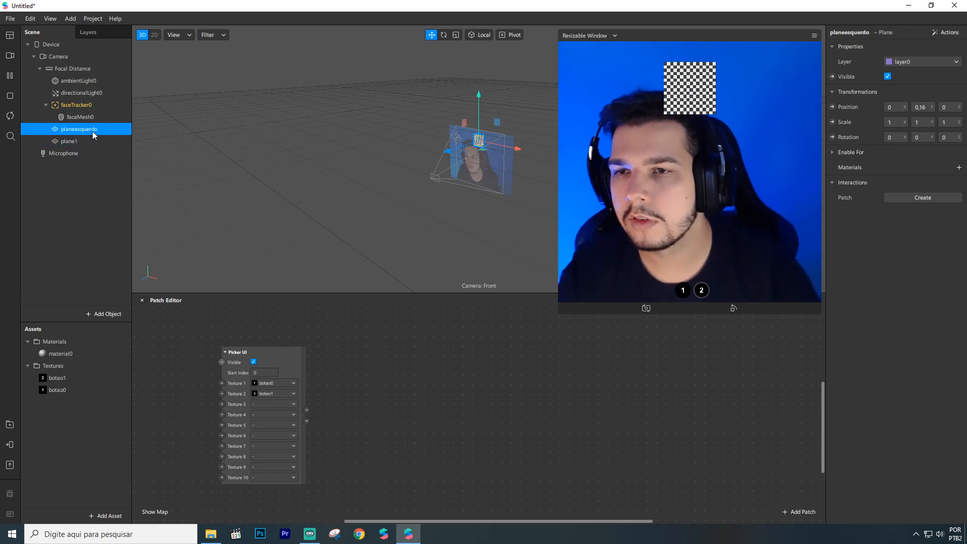
double_click(93, 142)
text(planedire)
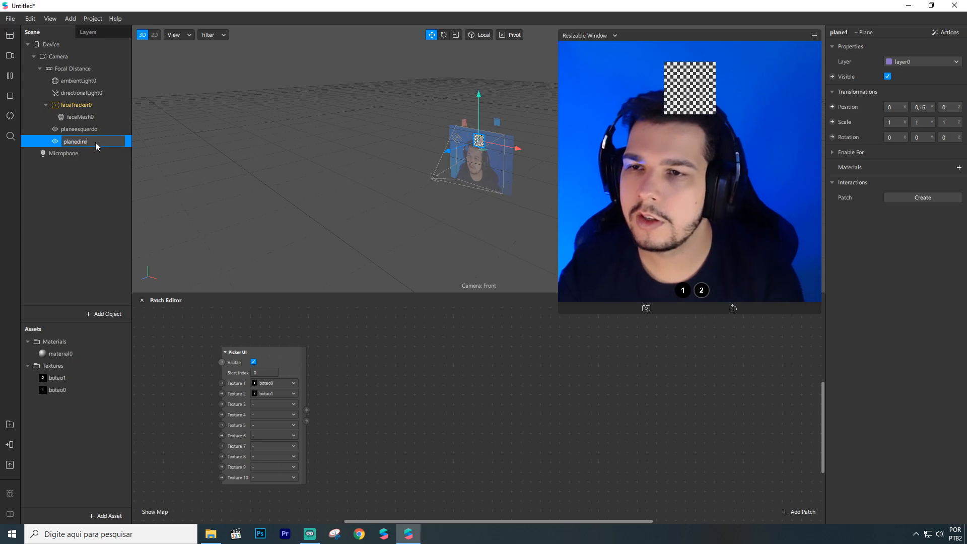
text(ito)
key(Return)
Set the X position of planeesquerdo to -0,03 and that of planedireito to 0,03
click(110, 130)
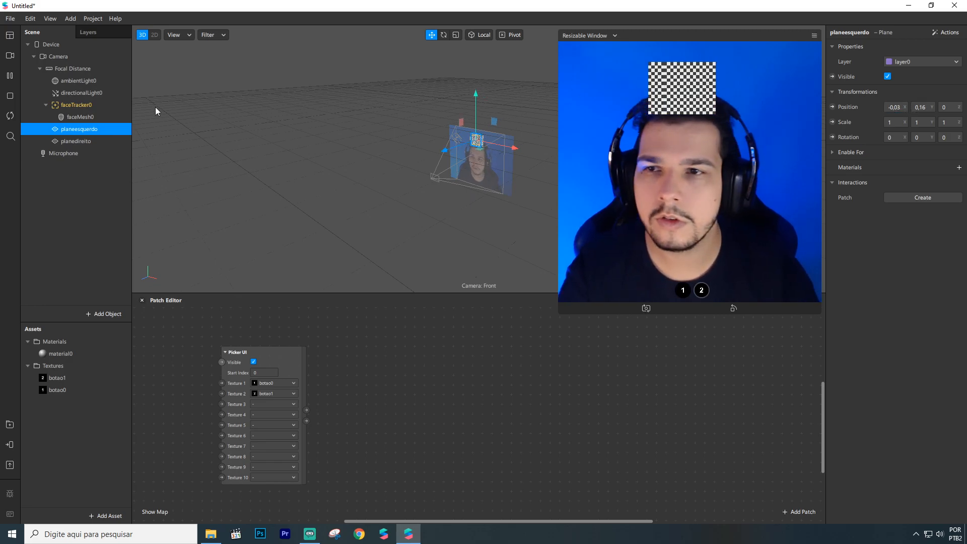
click(89, 142)
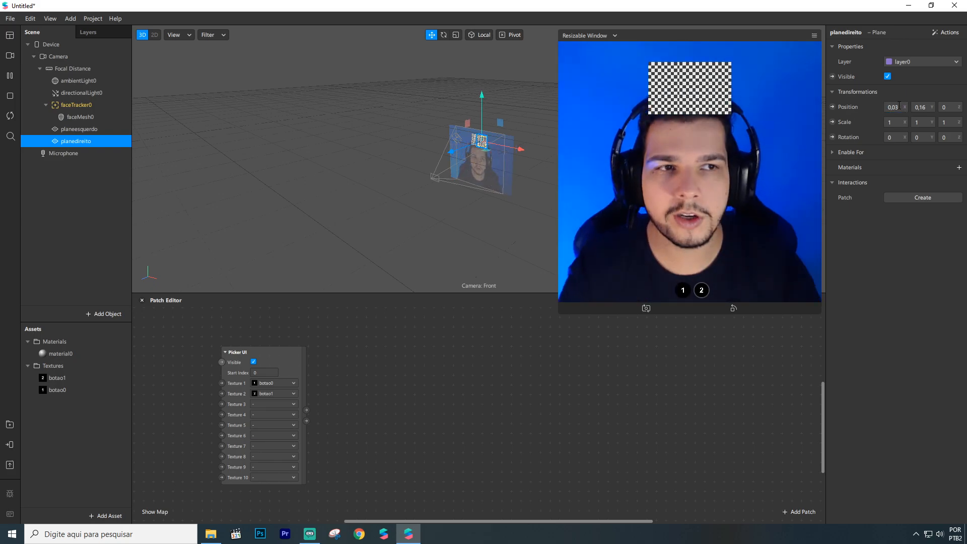
Create a new material for planeesquerdo and rename it as materialplaneesquerdo
click(97, 132)
click(956, 167)
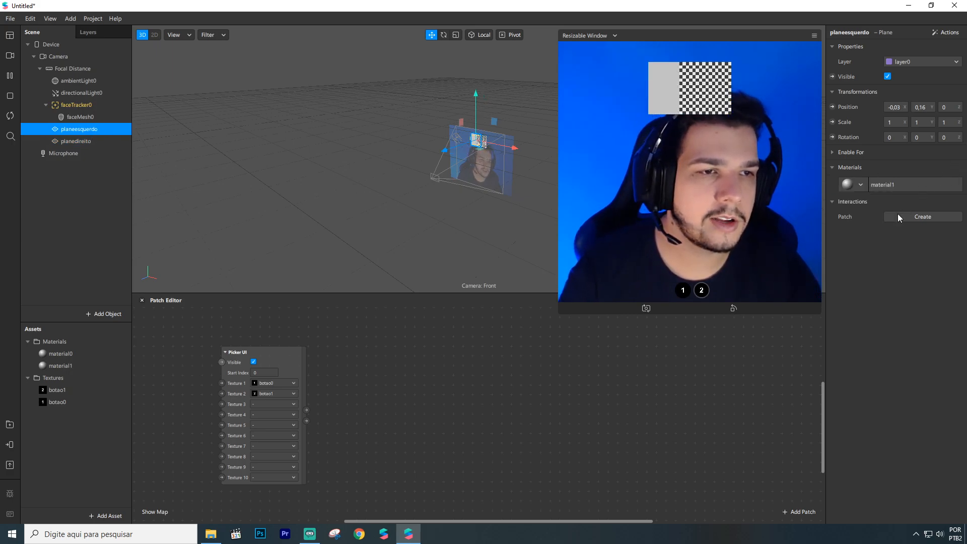
click(891, 185)
double_click(78, 365)
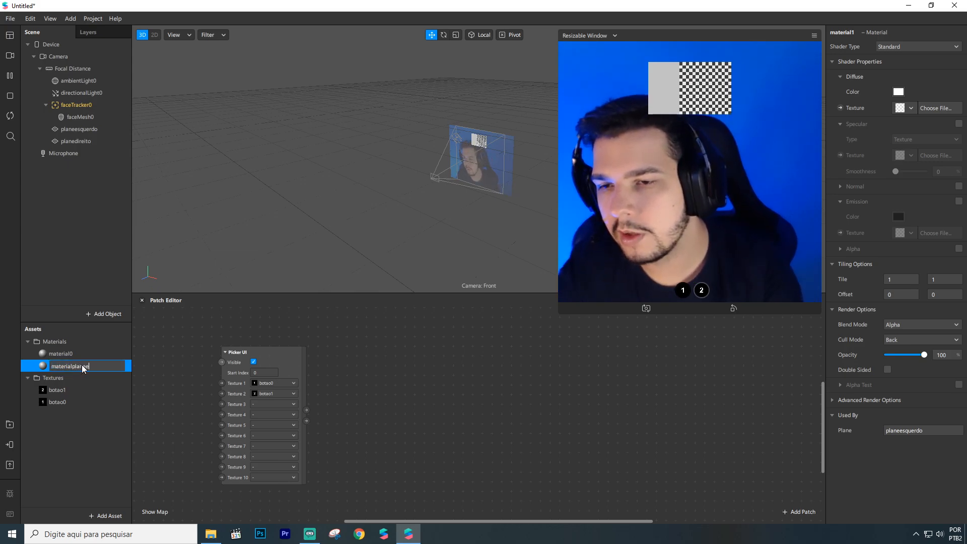
text(esquerdo)
key(Return)
Change the shader type of materialplaneesquerdo to Flat
right_click(82, 364)
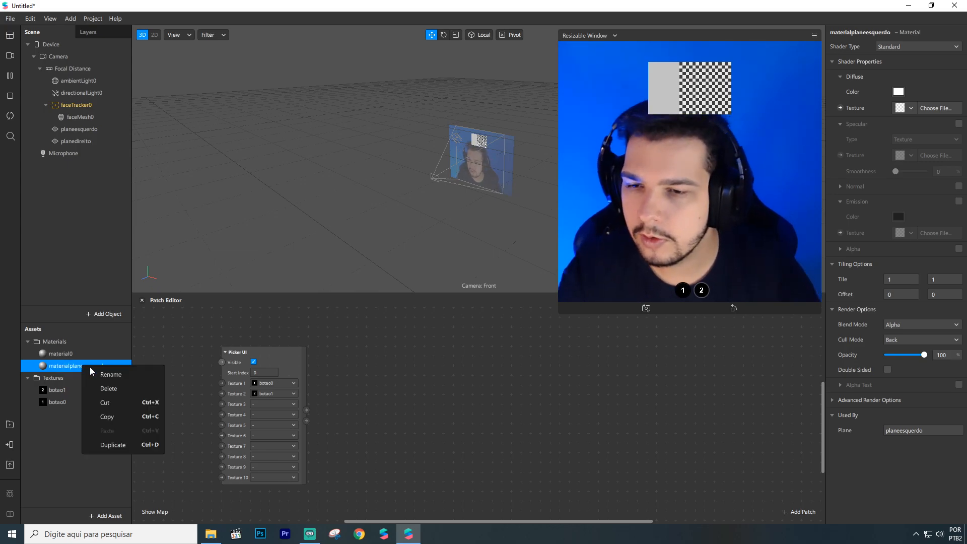
click(73, 364)
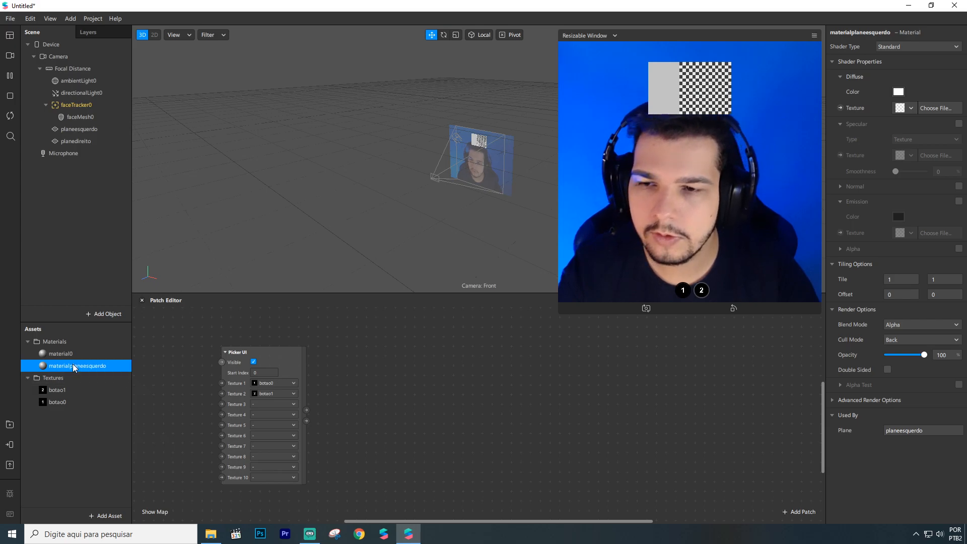
click(910, 45)
click(895, 53)
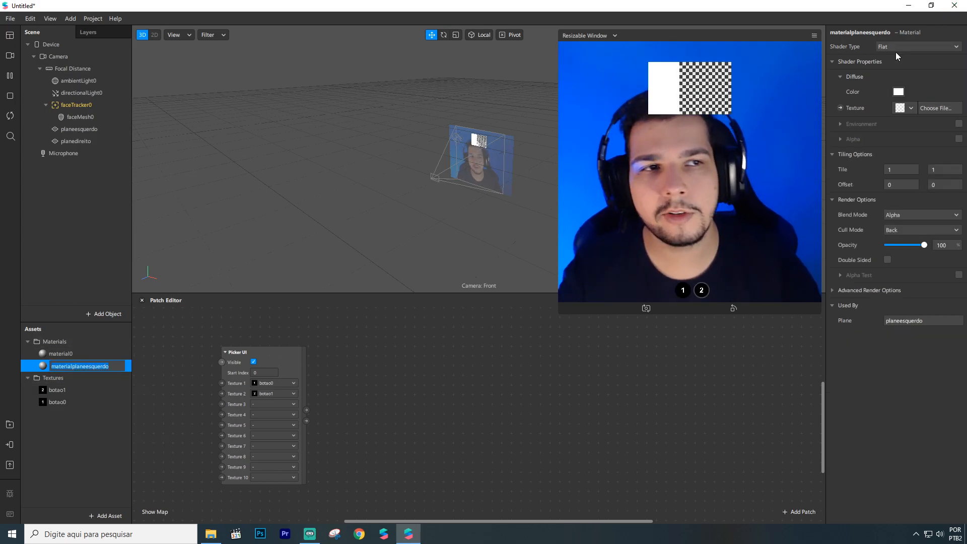
click(717, 186)
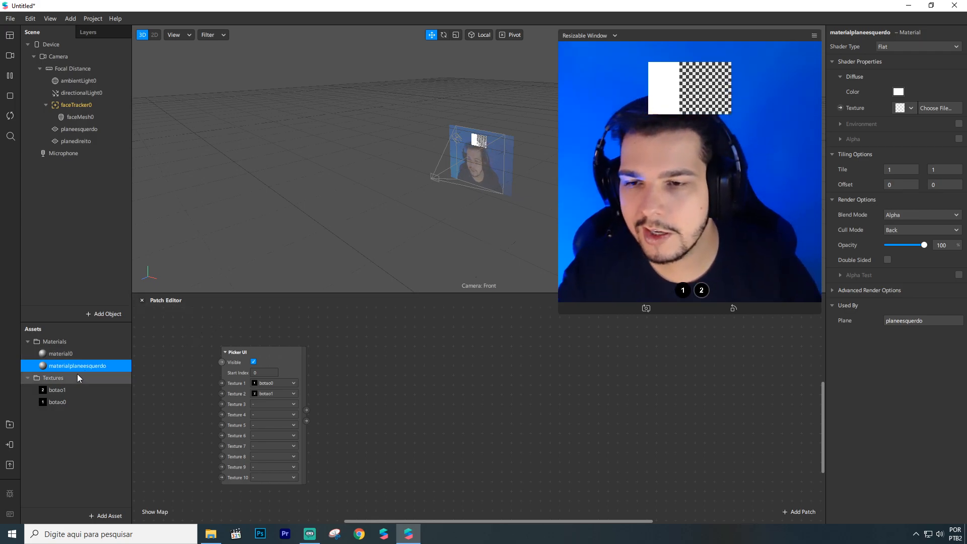
Duplicate materialplaneesquerdo and rename the copy as materialplanedireito
right_click(87, 366)
click(129, 440)
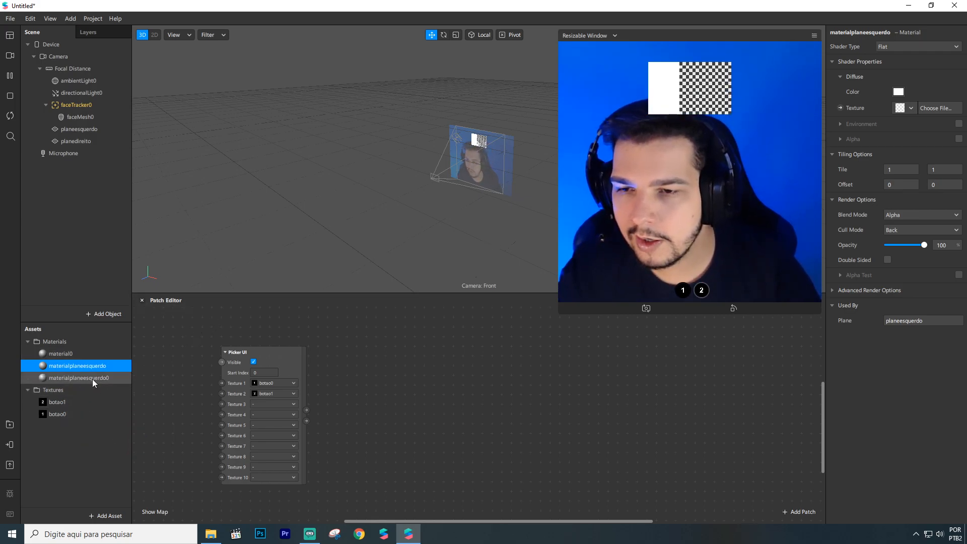
double_click(113, 376)
key(BackSpace)
key(BackSpace)
key(BackSpace)
key(BackSpace)
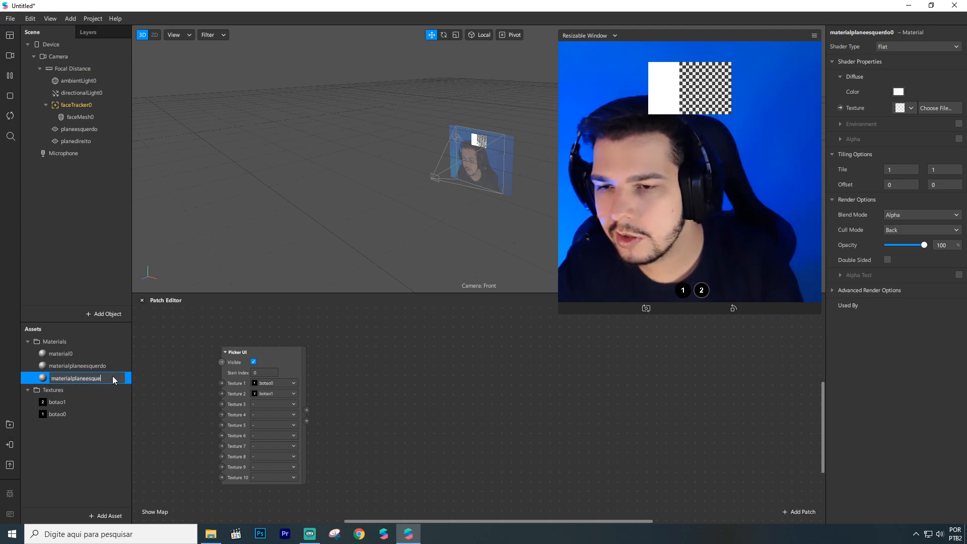
key(BackSpace)
text(direito)
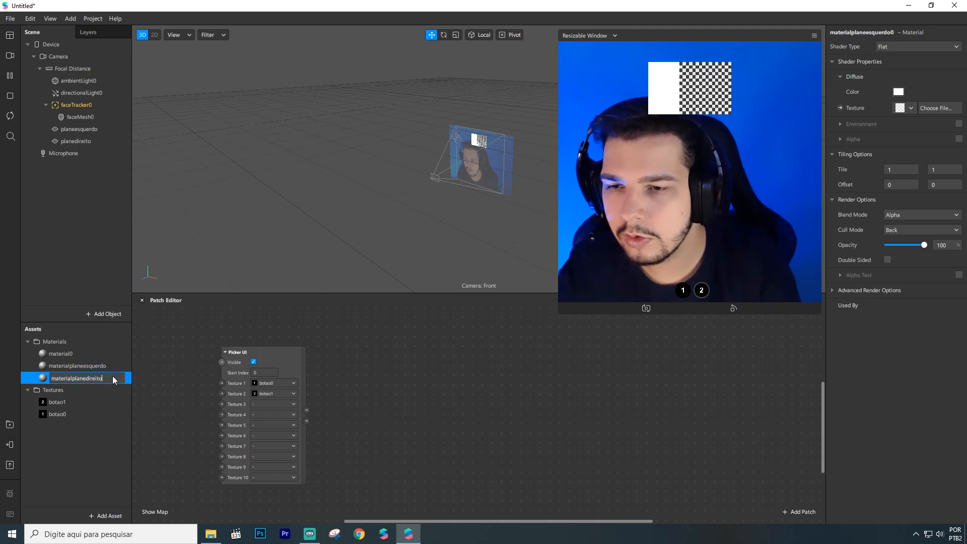
key(Return)
Assign materialplanedireito to the planedireito plane
click(101, 369)
click(98, 377)
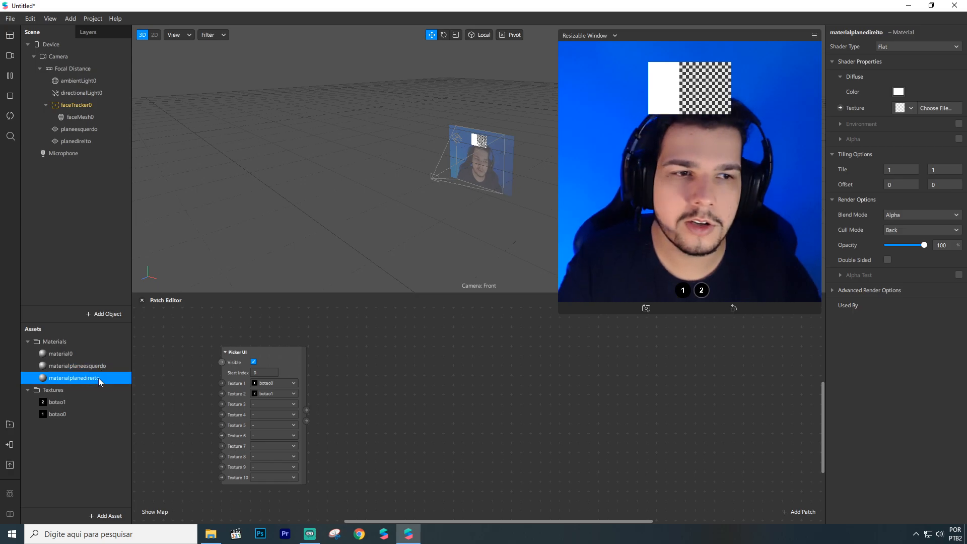
click(74, 140)
click(958, 167)
click(917, 201)
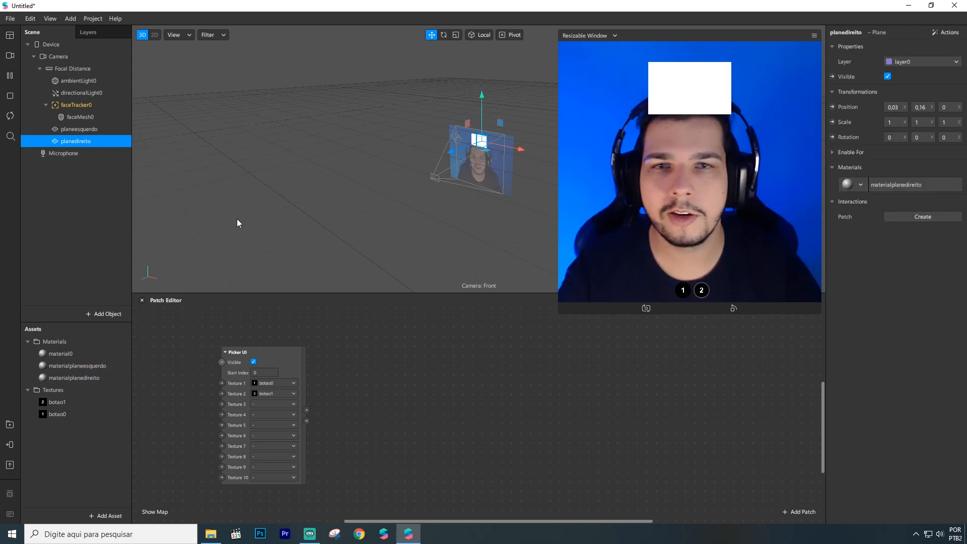
Import the number images 001.png to 010.png as textures and turn on No compression for all of them
scroll(333, 380, down, 1)
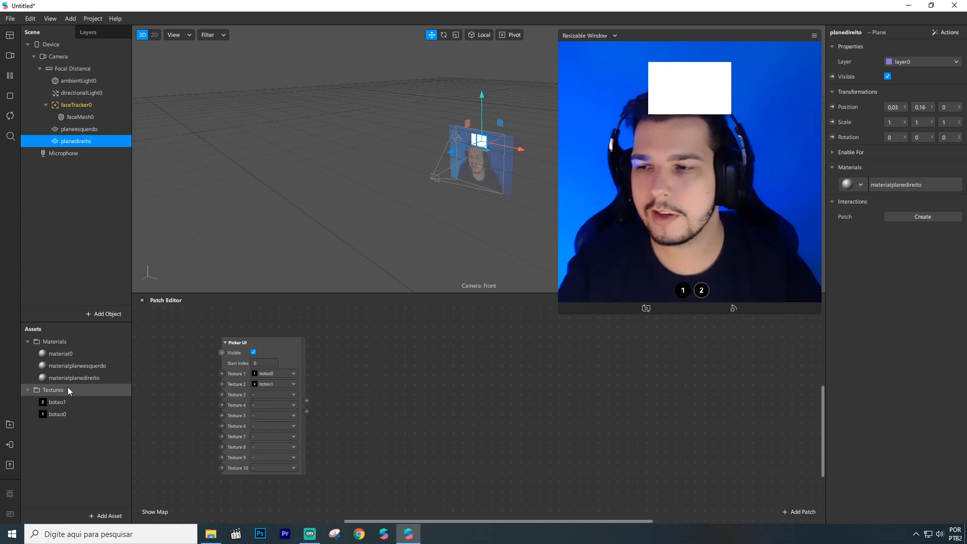
click(210, 533)
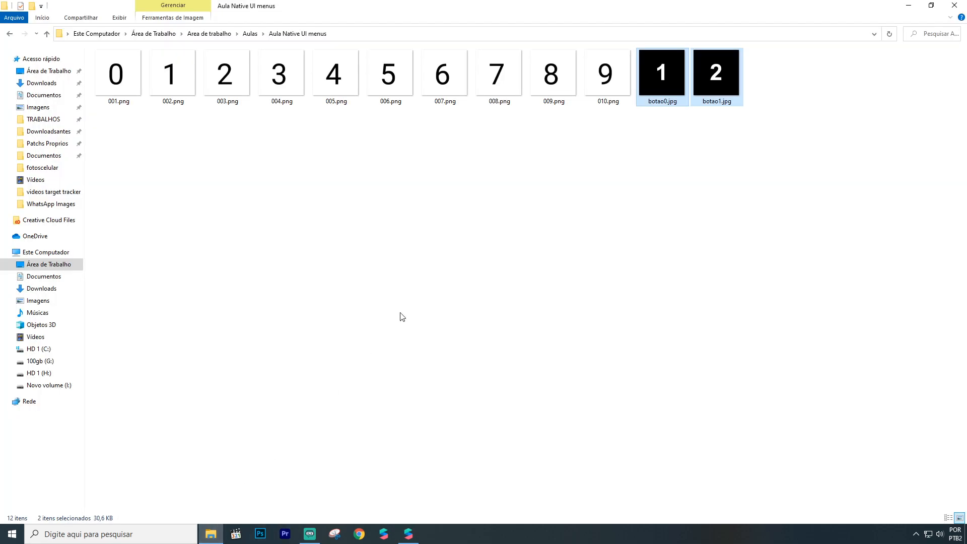
click(449, 217)
drag(599, 129, 71, 454)
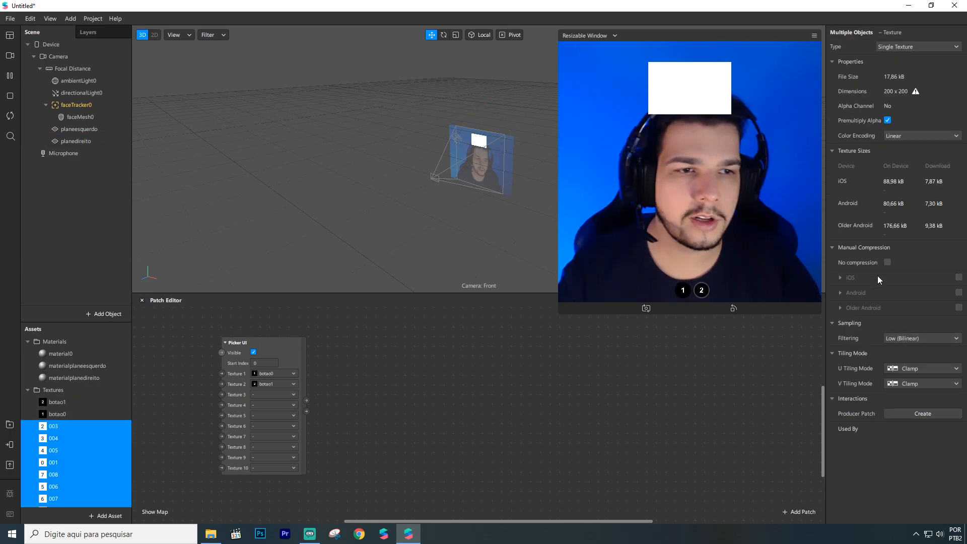
click(886, 262)
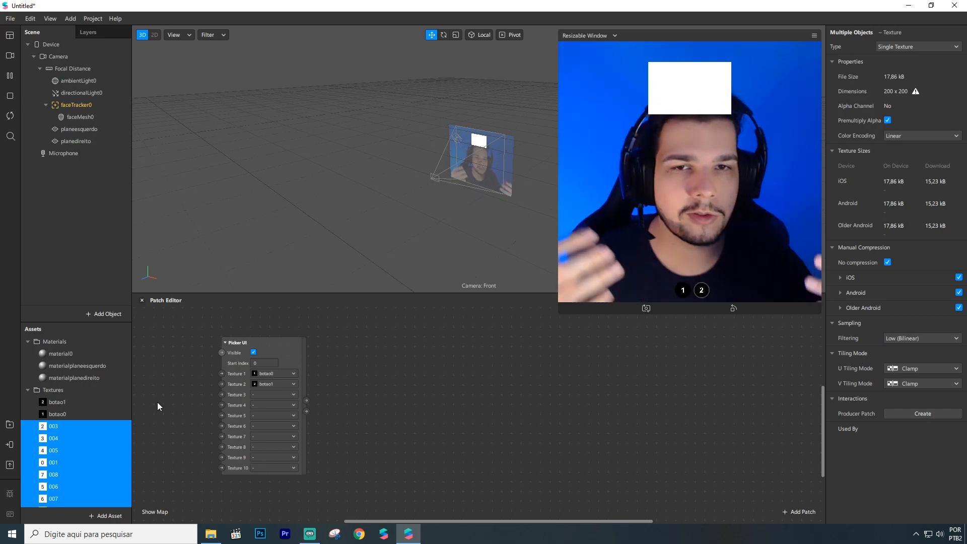
scroll(65, 421, down, 2)
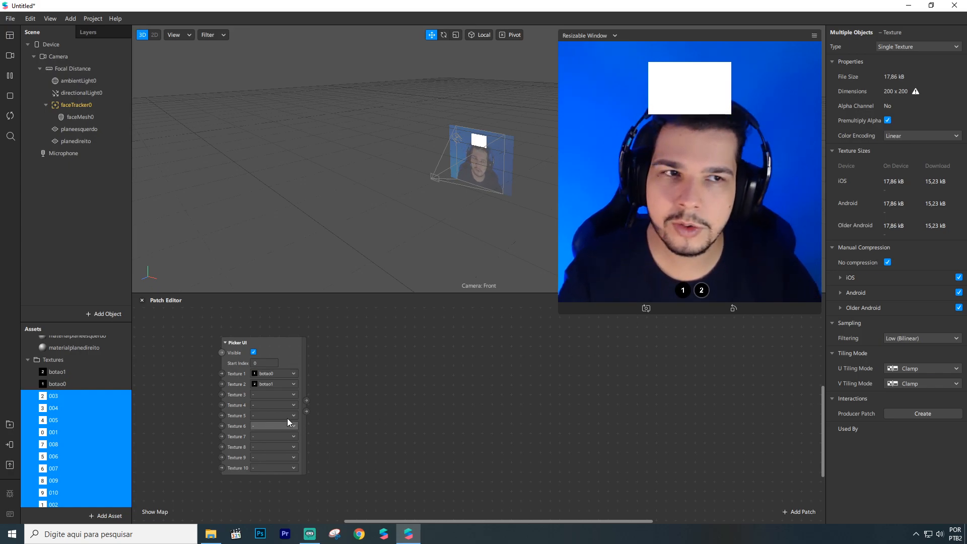
Add an Option Picker patch beside the Picker UI patch
right_click(402, 385)
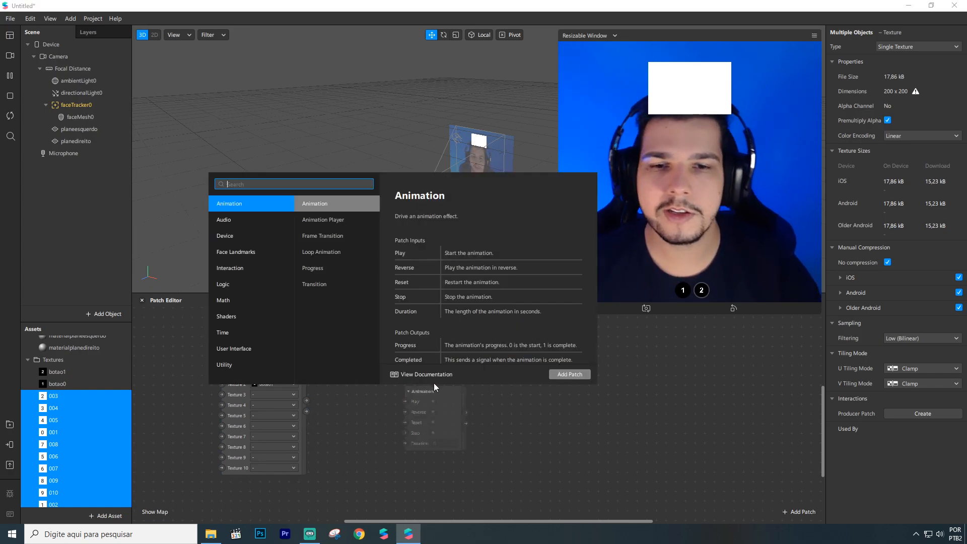
click(430, 409)
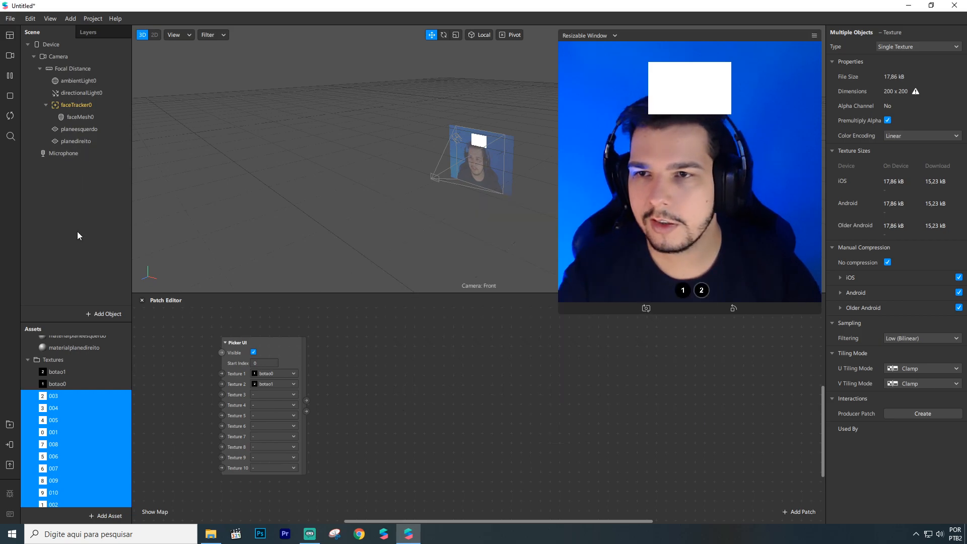
scroll(86, 363, up, 2)
right_click(472, 378)
text(o)
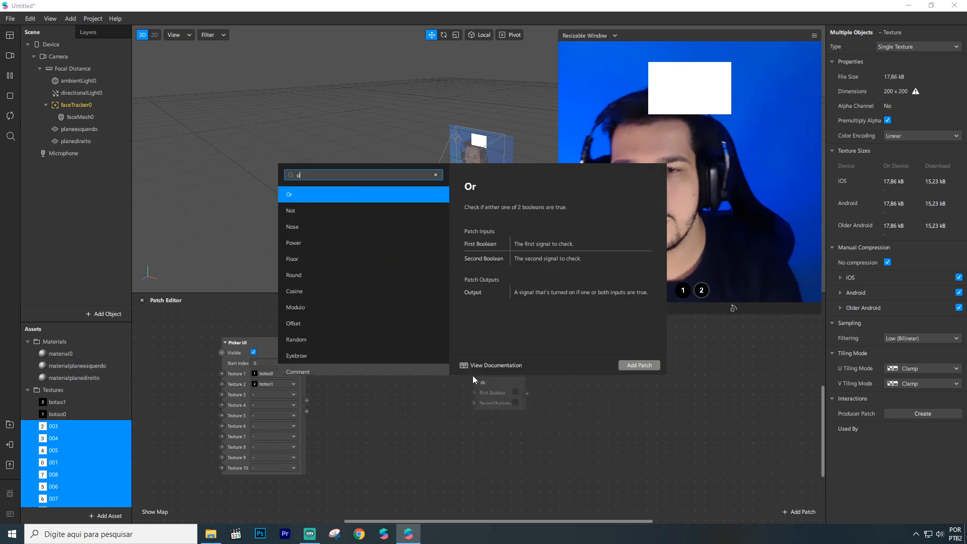
text(ption)
key(Return)
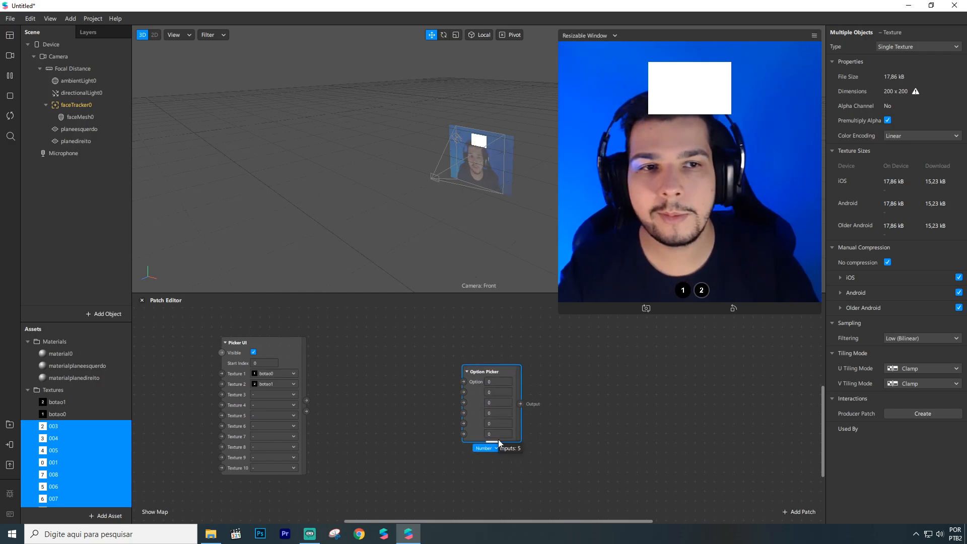
Extend the Option Picker patch to ten option inputs and change its data type to Texture
scroll(579, 446, down, 1)
drag(489, 431, 487, 485)
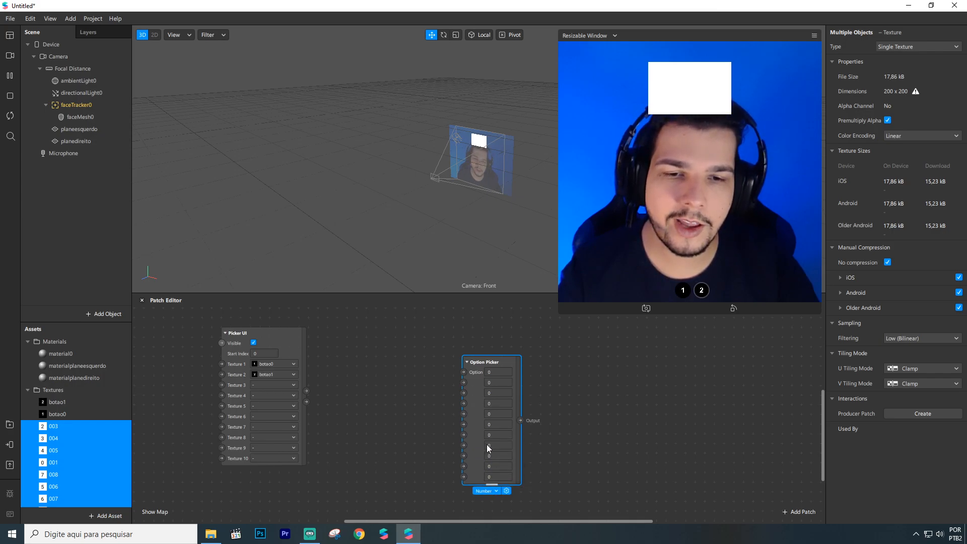
scroll(481, 443, down, 1)
scroll(75, 475, down, 3)
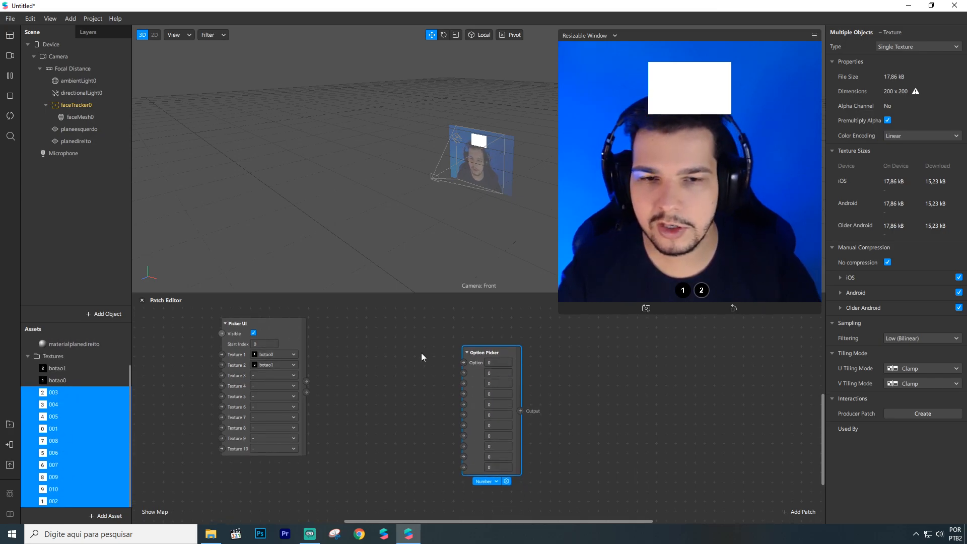
click(484, 482)
click(515, 470)
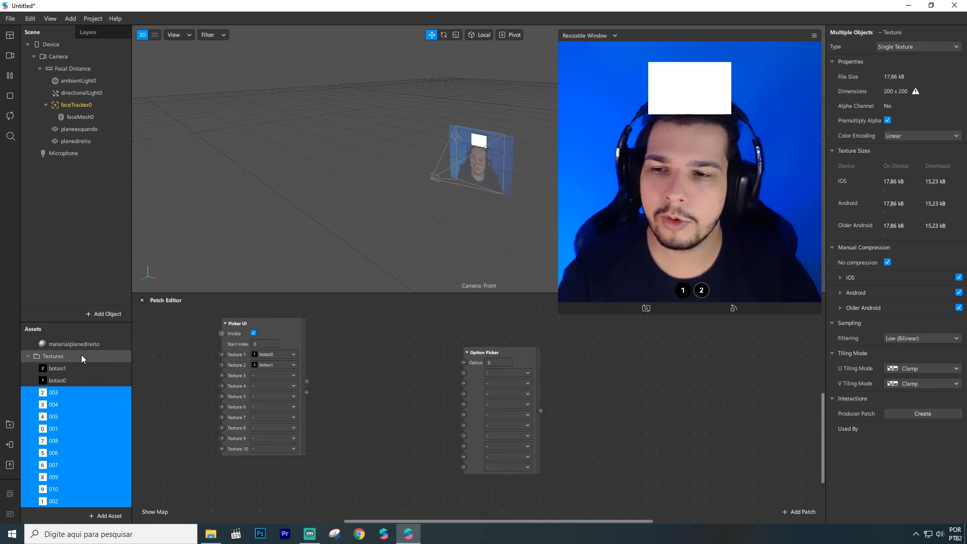
Create a diffuse texture patch for materialplaneesquerdo and connect the Option Picker's output to it
scroll(88, 368, up, 2)
click(96, 366)
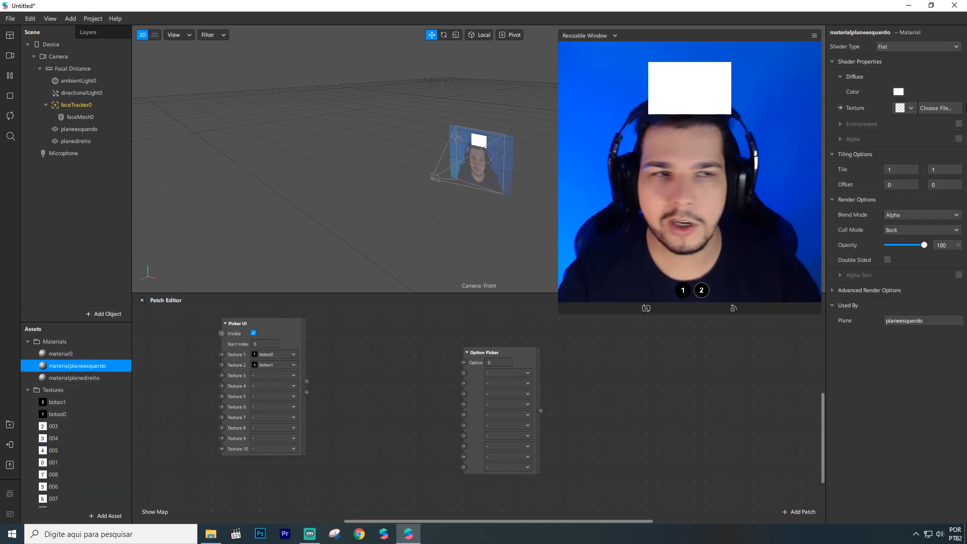
click(839, 108)
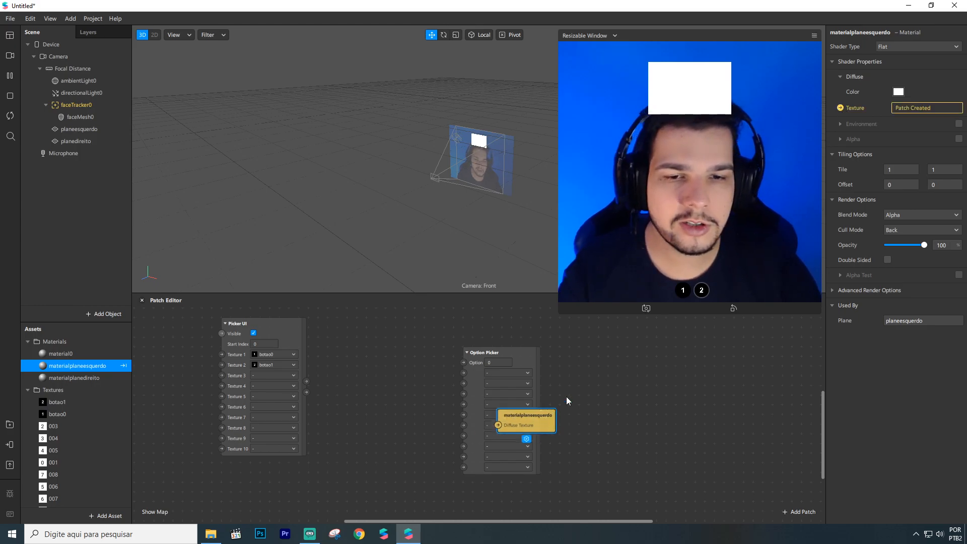
drag(562, 398, 629, 365)
click(523, 348)
Assign textures 001, 002, 003, 004 and 005 in order to the first five options of the Option Picker
click(518, 361)
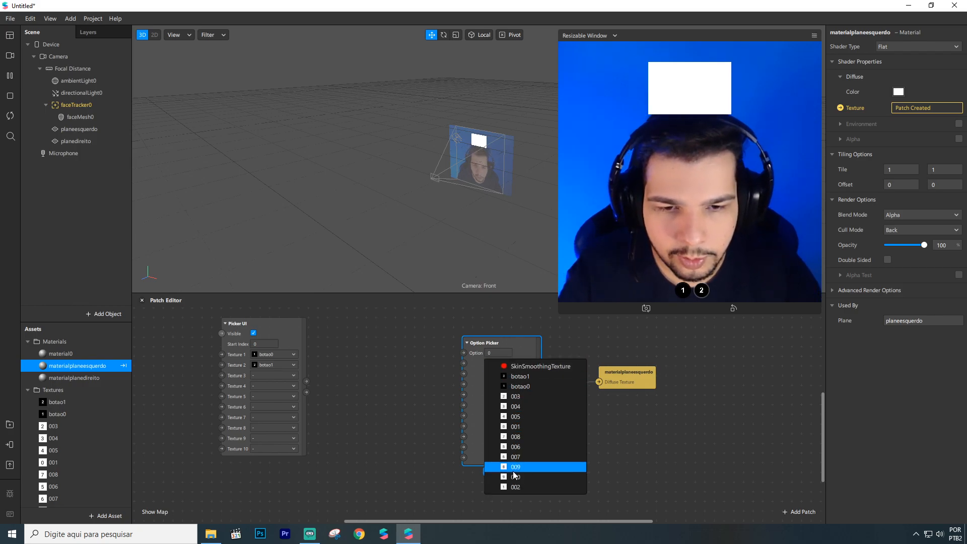
click(527, 425)
click(517, 373)
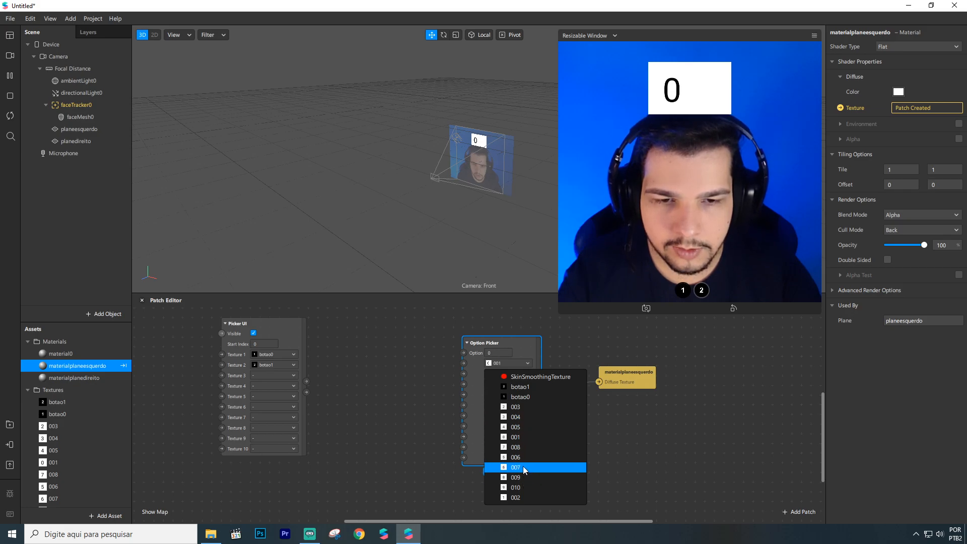
click(523, 497)
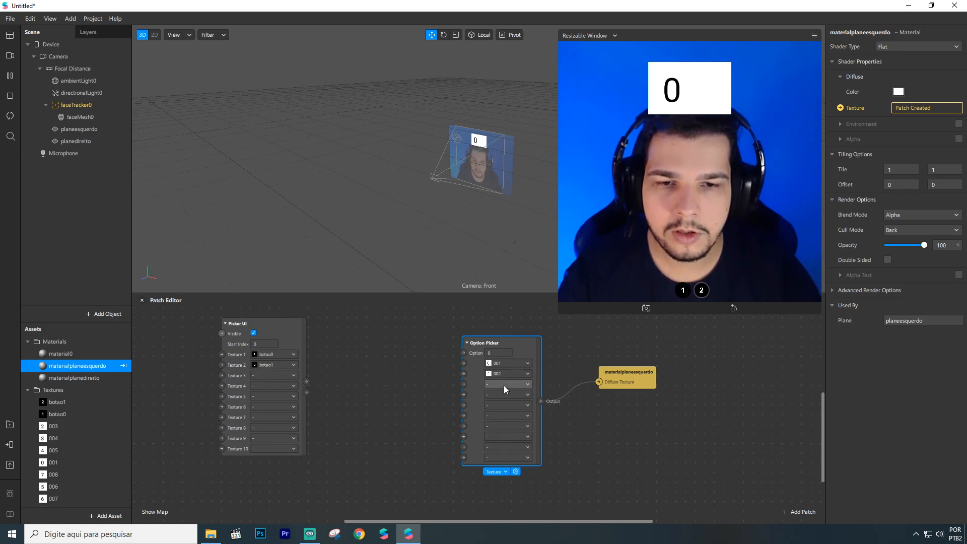
click(504, 386)
click(517, 416)
click(507, 396)
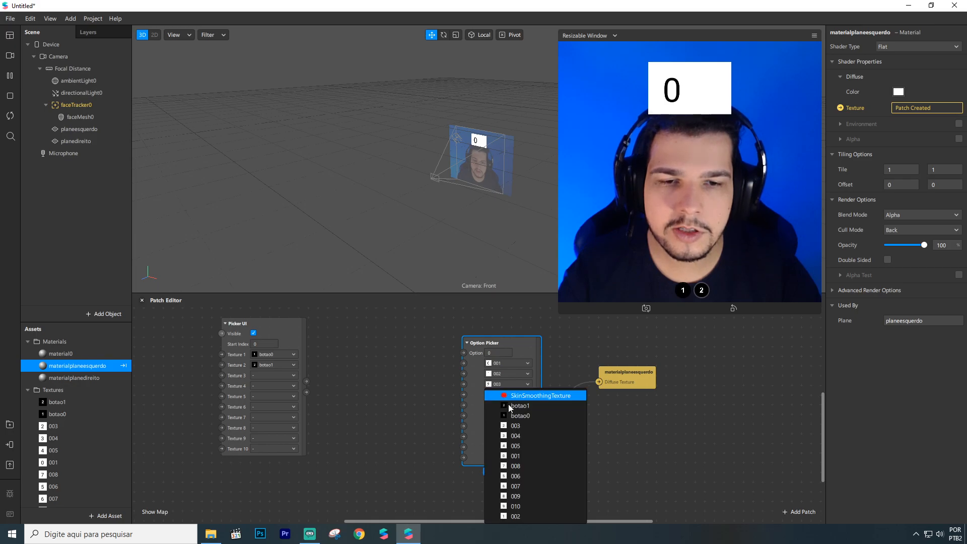
click(524, 434)
click(506, 403)
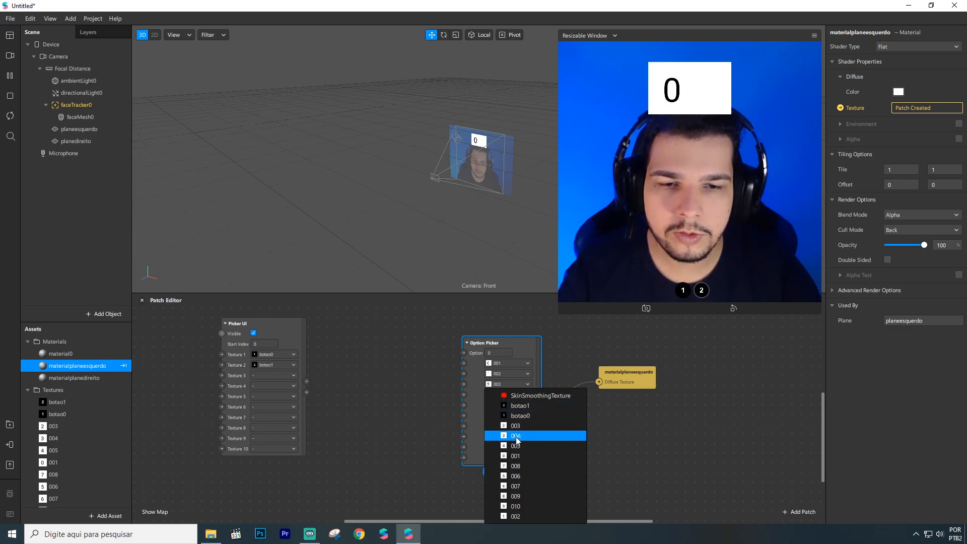
click(519, 446)
Assign textures 006, 007, 008, 009 and 010 in order to the last five options of the Option Picker
click(506, 416)
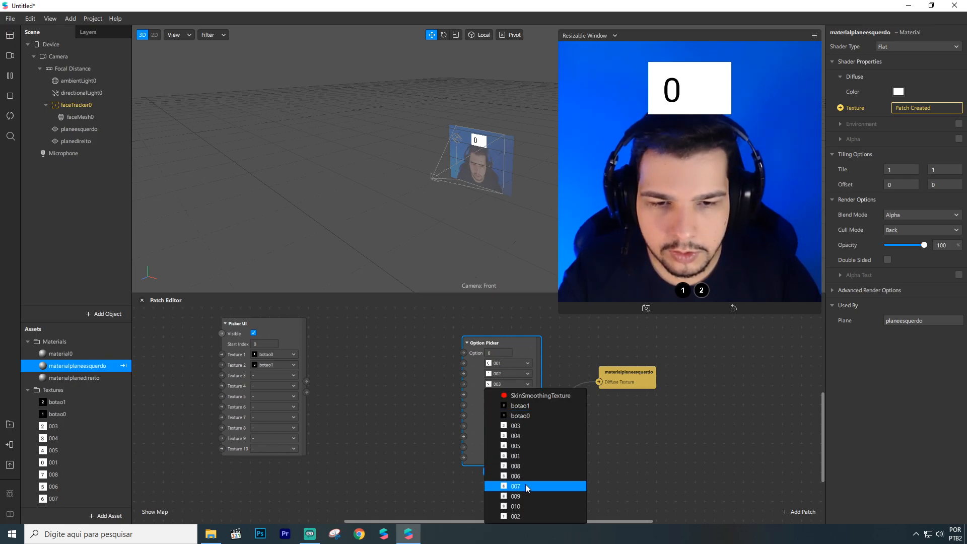
click(518, 476)
click(506, 426)
click(519, 485)
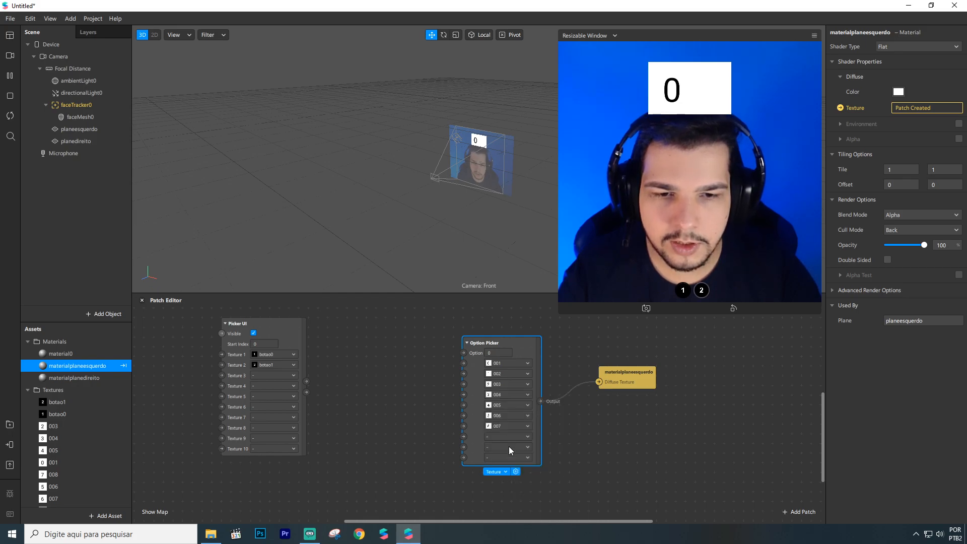
click(505, 436)
click(524, 466)
click(504, 446)
click(528, 496)
click(498, 457)
click(516, 506)
click(617, 471)
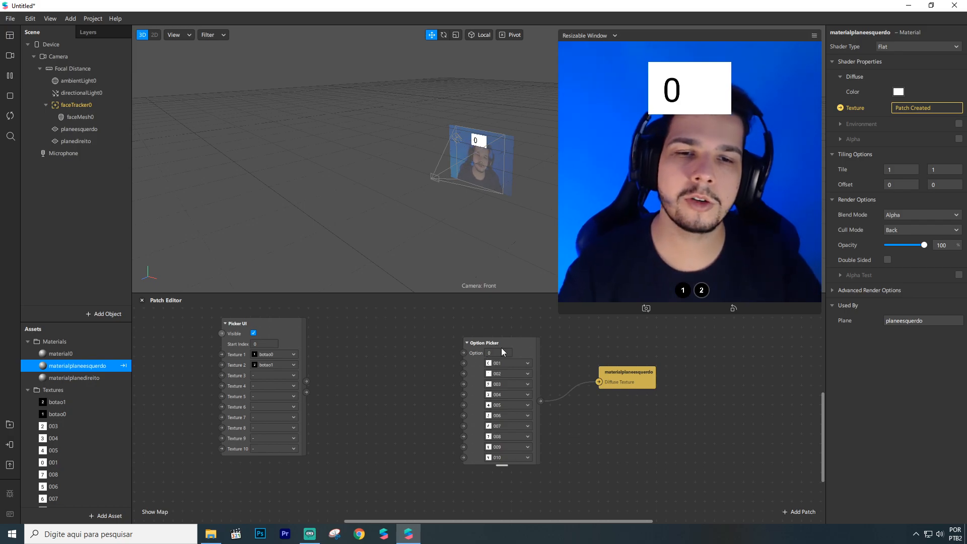
Step the Option Picker's option number through 1, 2 and 3 to test the texture shown on the plane
drag(520, 348, 539, 348)
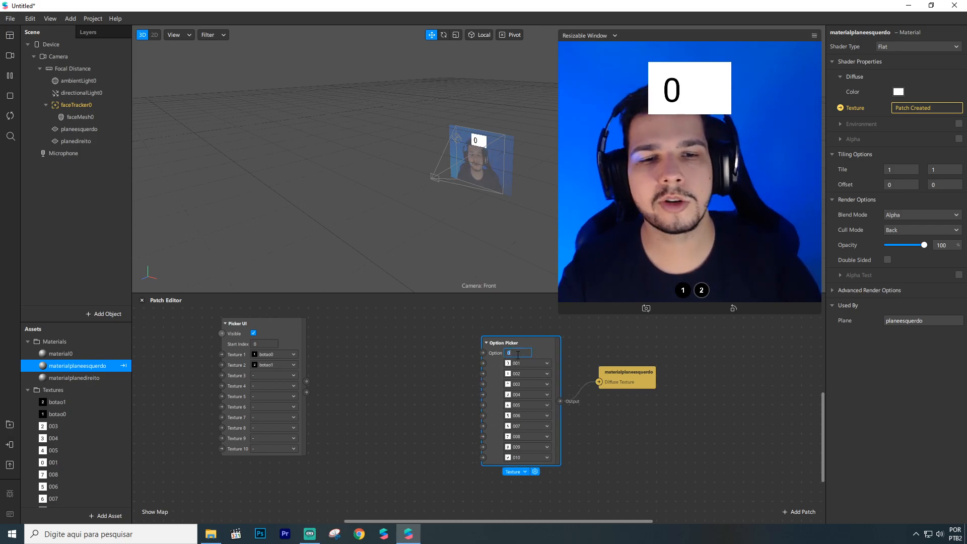
text(1)
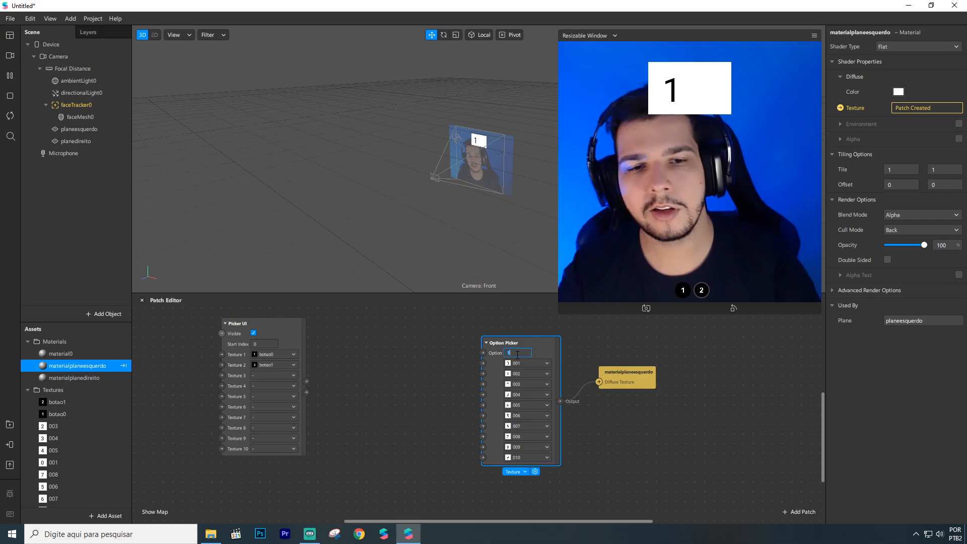
key(Return)
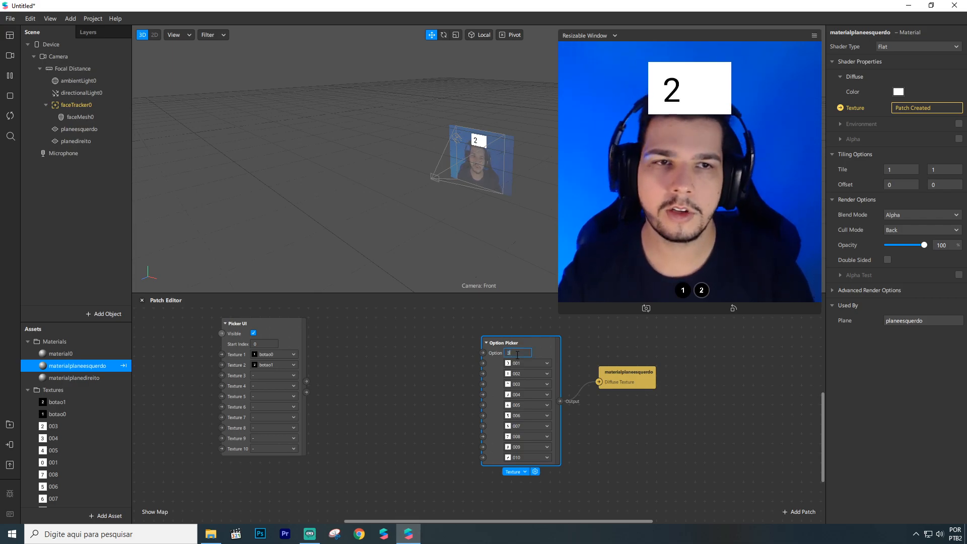
Move the Option Picker and materialplaneesquerdo patches away from the Picker UI patch to make room between them
drag(533, 342, 562, 343)
drag(618, 370, 753, 379)
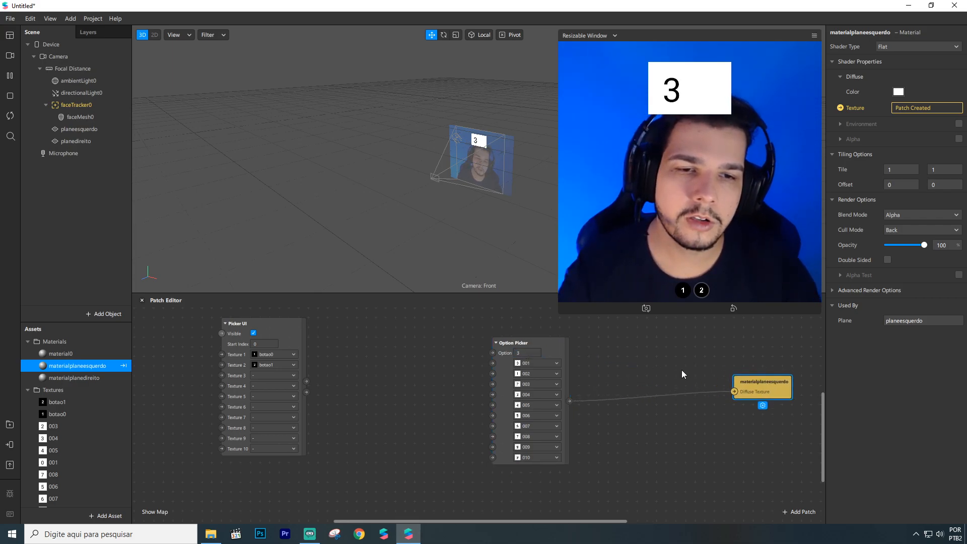
drag(569, 346, 685, 345)
click(505, 365)
click(491, 399)
Add a Screen Tap patch between the Picker UI and Option Picker patches
double_click(472, 410)
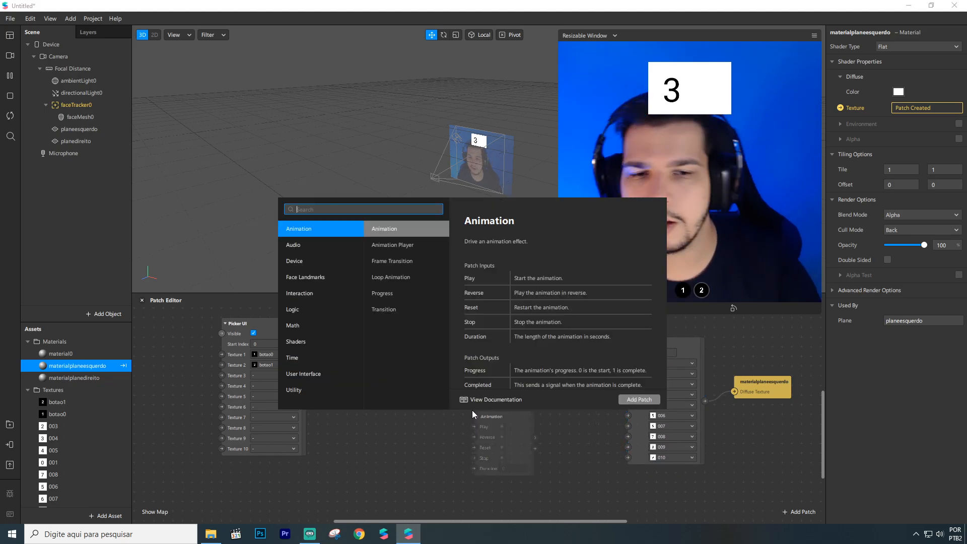
click(512, 432)
double_click(448, 412)
text(screen tap)
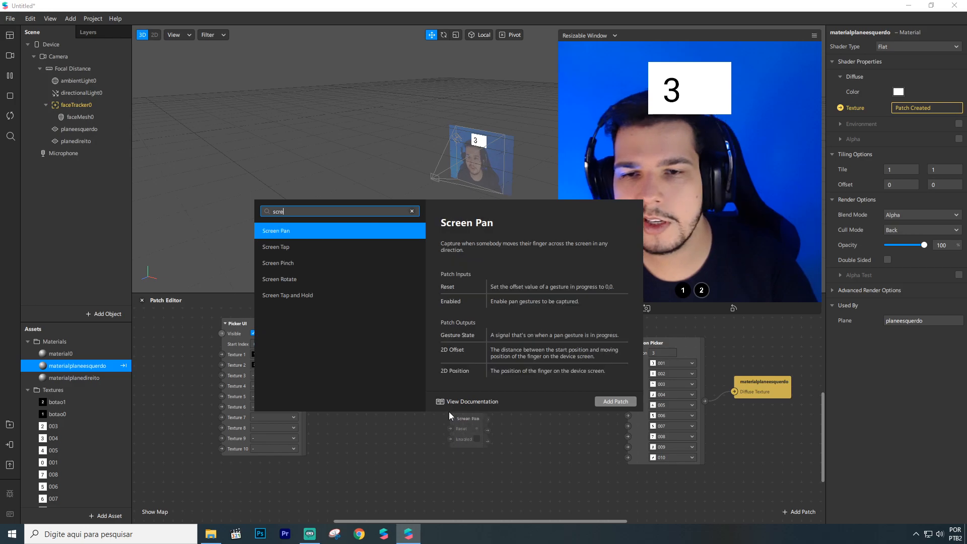
key(Return)
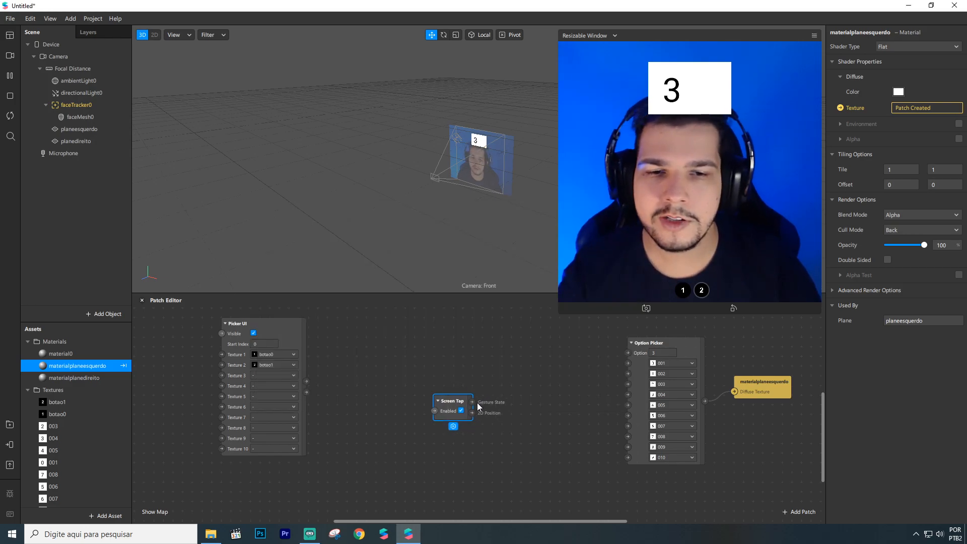
Add a Counter increased by the Screen Tap's gesture state and connect its count to the Option Picker's option input
drag(604, 372, 513, 401)
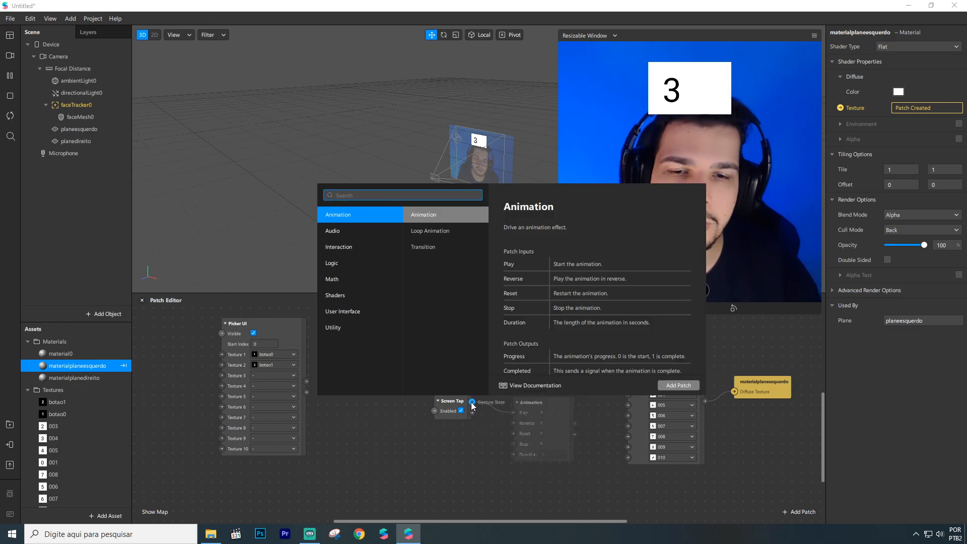
text(count)
key(Return)
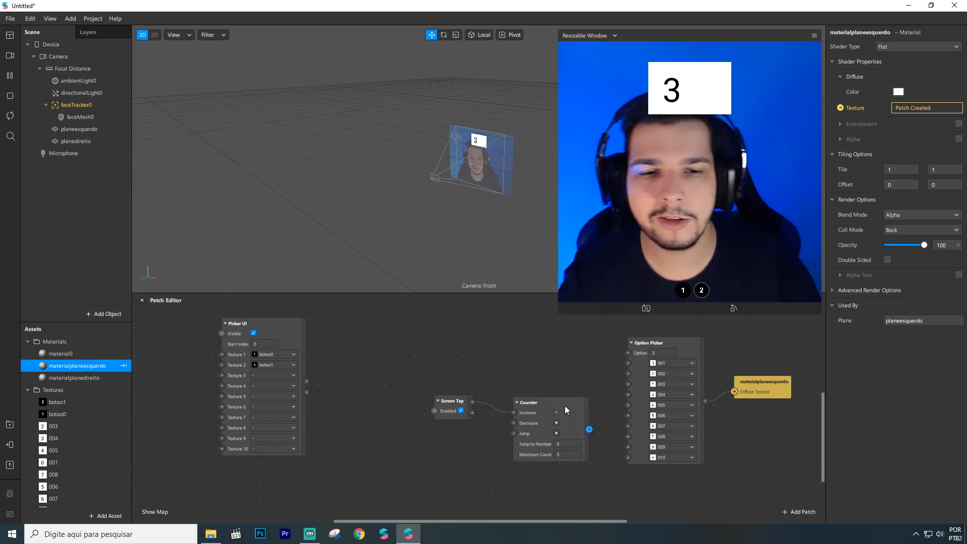
drag(456, 401, 465, 381)
drag(587, 398, 627, 354)
Set the Counter's maximum count to 10 and test the number changes with simulated taps on the preview
click(564, 424)
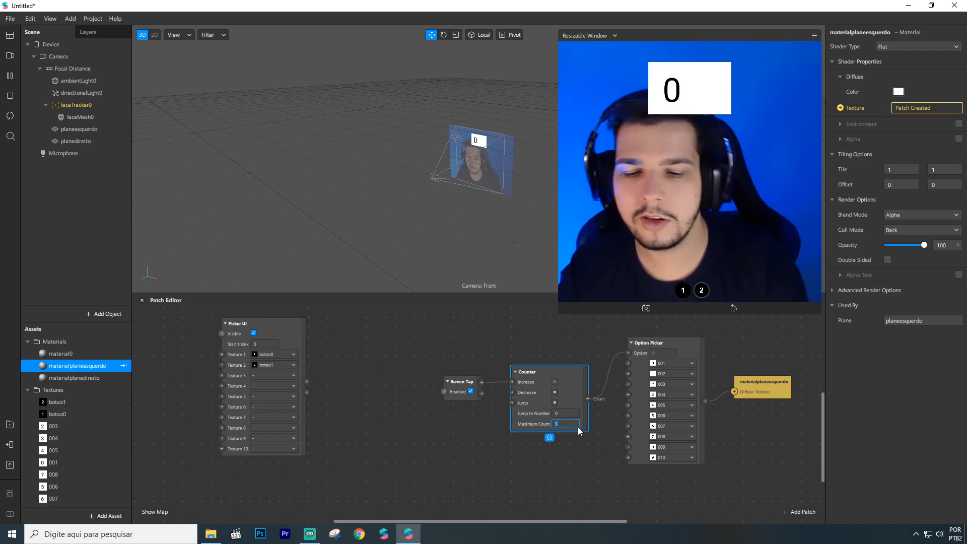
text(10)
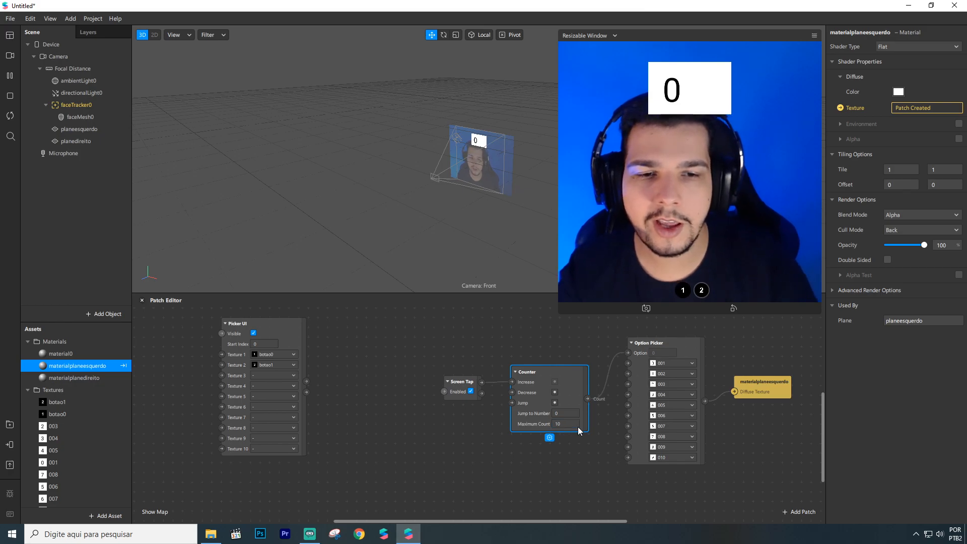
key(Return)
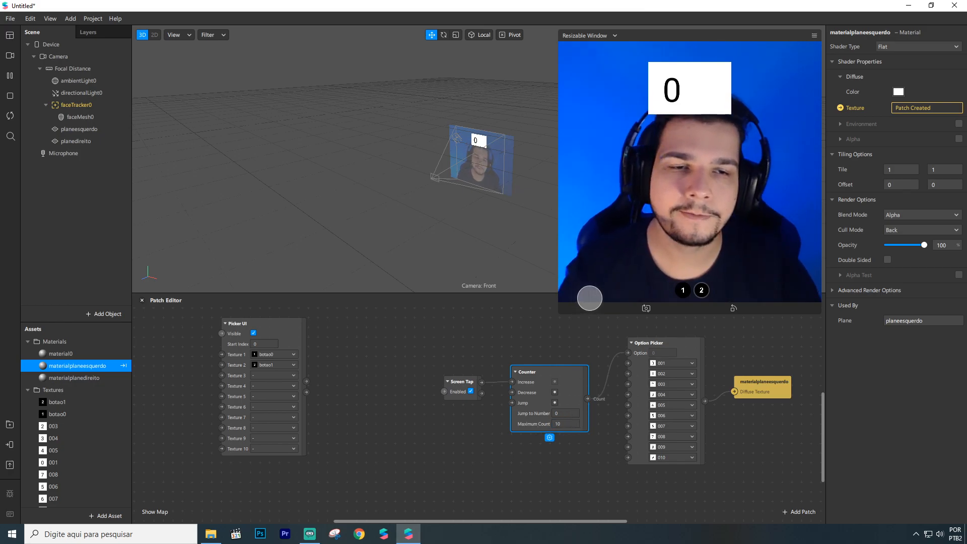
click(671, 219)
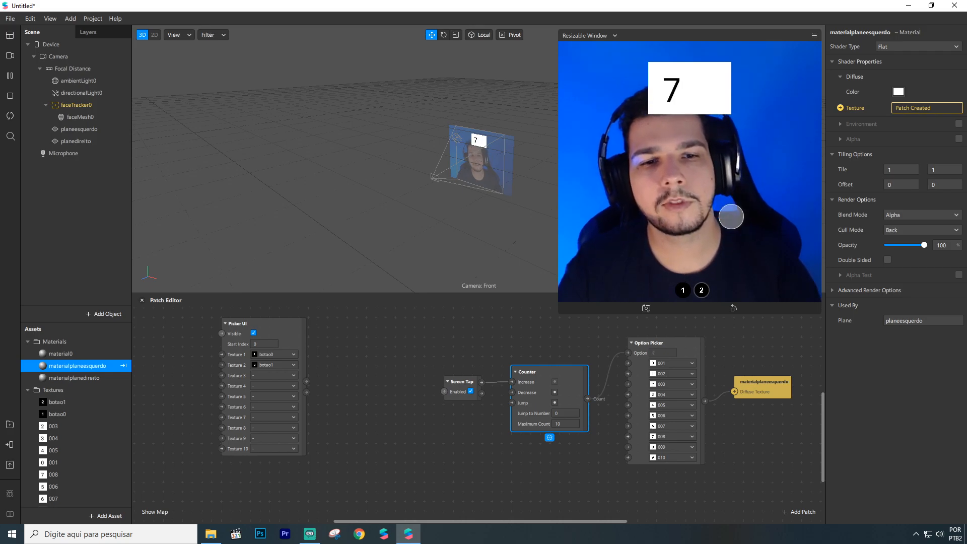
Create a diffuse texture patch for materialplanedireito and place it below the materialplaneesquerdo patch
scroll(724, 375, down, 3)
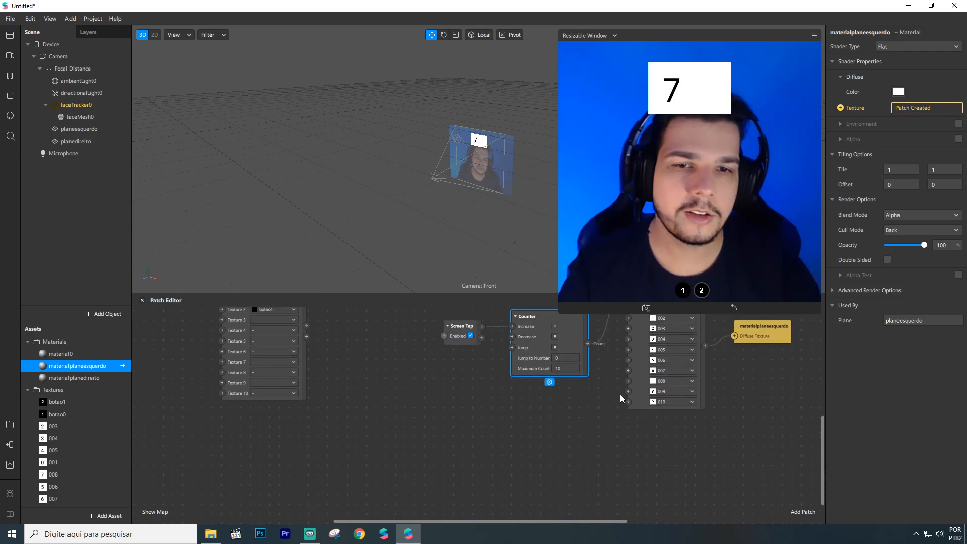
scroll(568, 406, up, 2)
drag(561, 521, 583, 522)
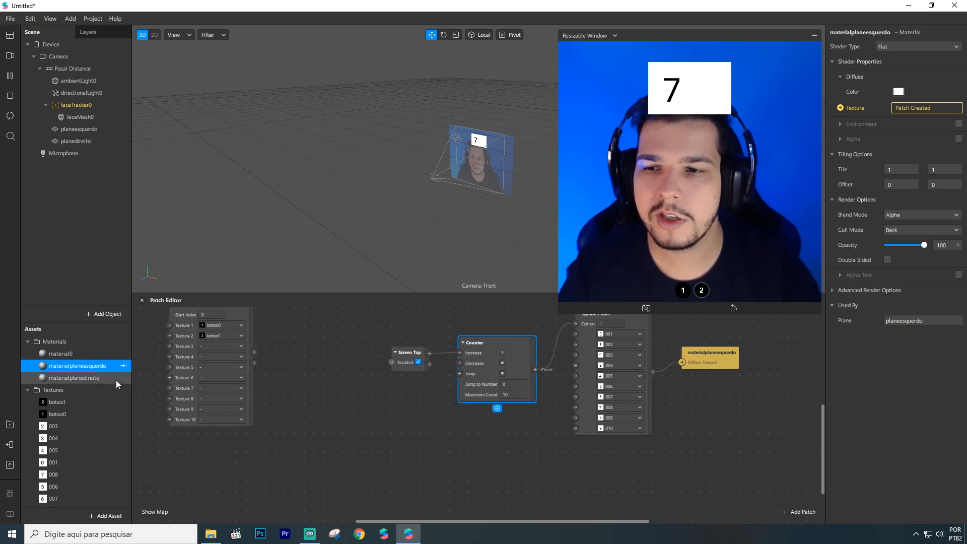
click(94, 377)
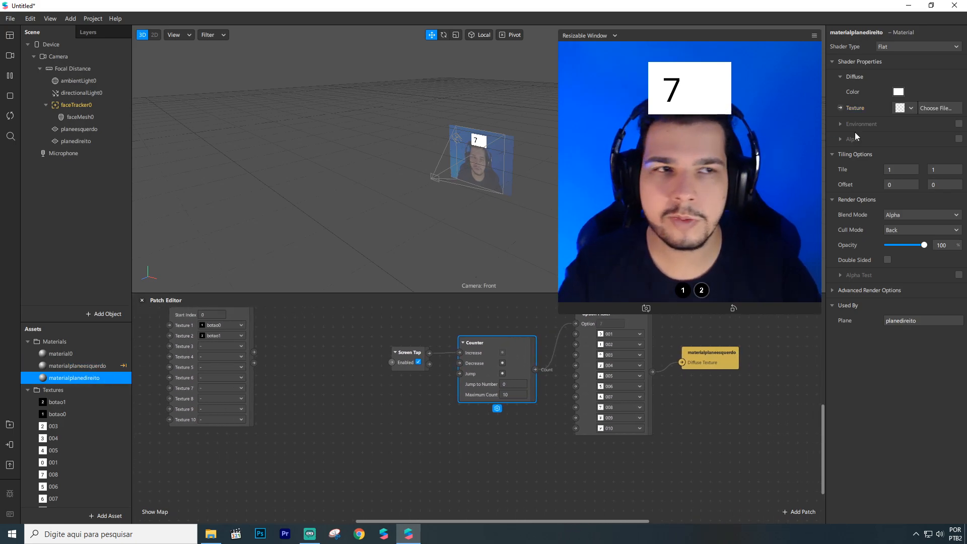
click(840, 108)
drag(519, 427, 687, 436)
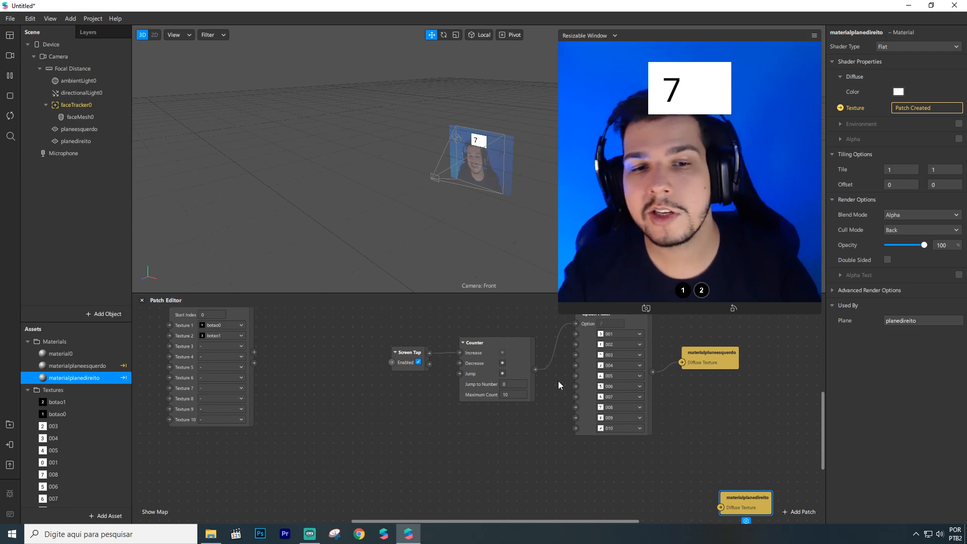
Duplicate the Counter and Option Picker patches, place the copies below, and connect the new Option Picker's output to materialplanedireito
scroll(604, 346, up, 1)
click(633, 325)
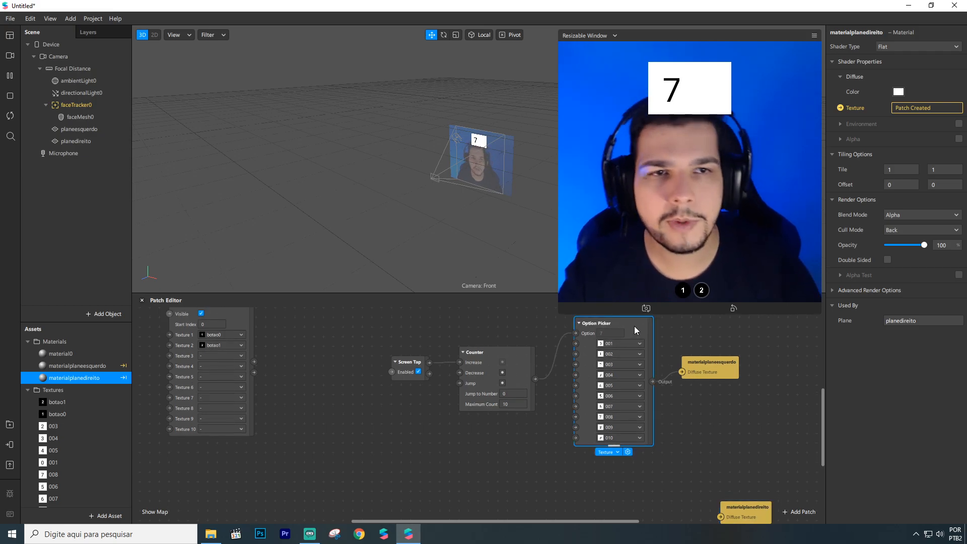
click(518, 356)
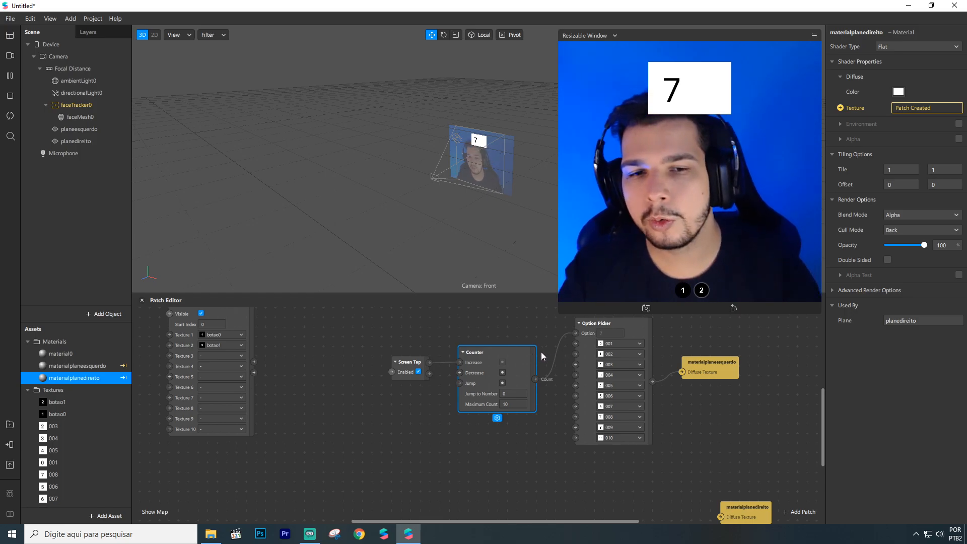
shift+click(633, 333)
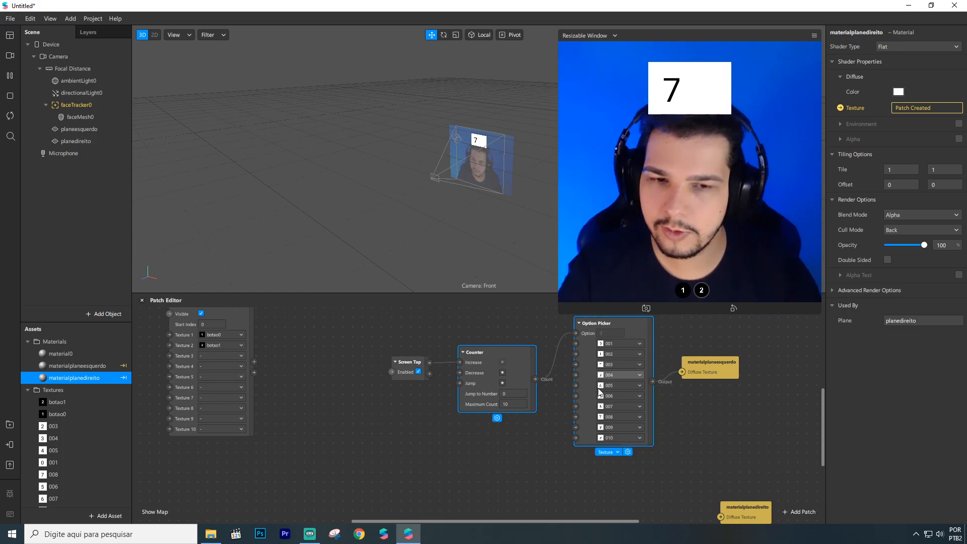
key(ctrl+d)
drag(529, 371, 519, 426)
scroll(521, 418, down, 3)
scroll(527, 390, up, 3)
click(689, 443)
drag(663, 444, 721, 434)
Disconnect the duplicated Counter from the first Screen Tap and add a second Screen Tap patch that increases it
scroll(465, 417, up, 2)
scroll(465, 421, up, 2)
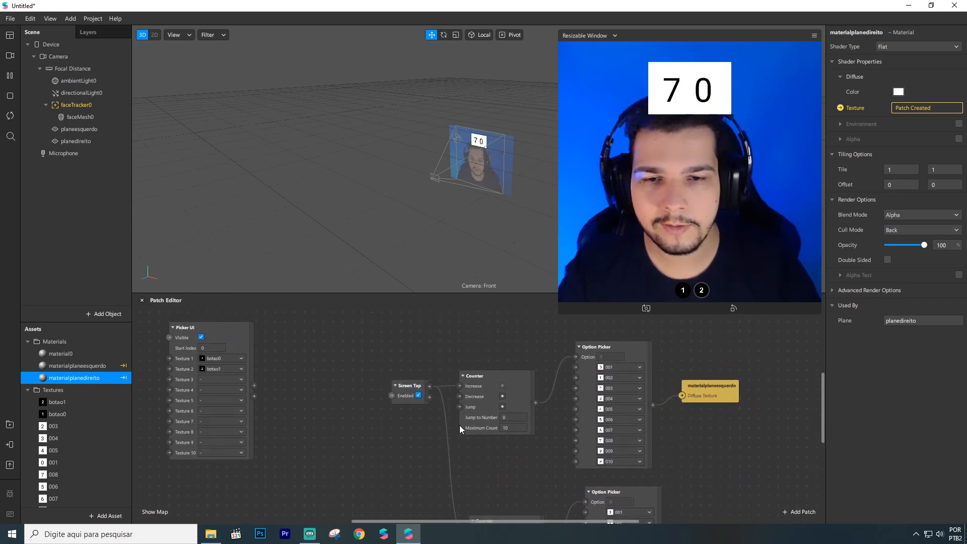
scroll(459, 425, down, 2)
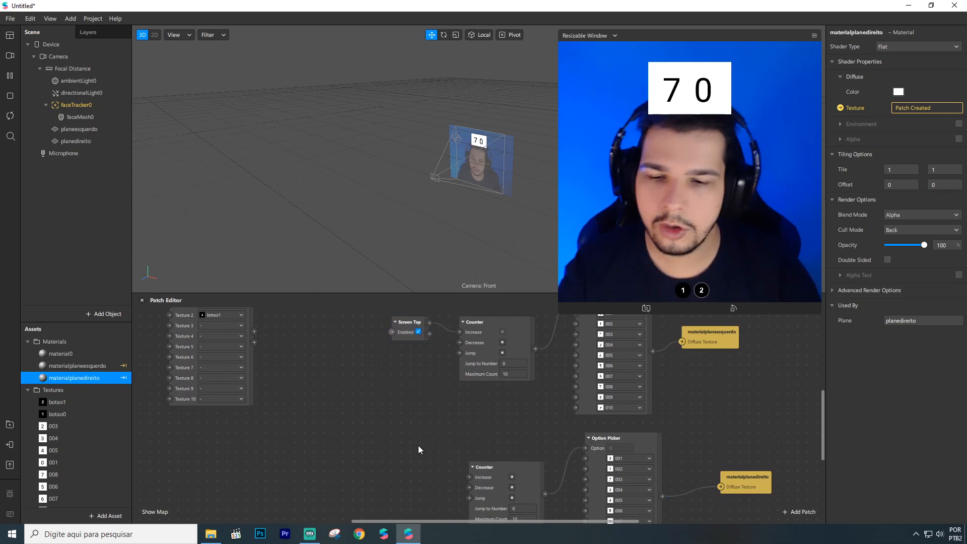
right_click(419, 445)
text(screen)
key(Down)
key(Return)
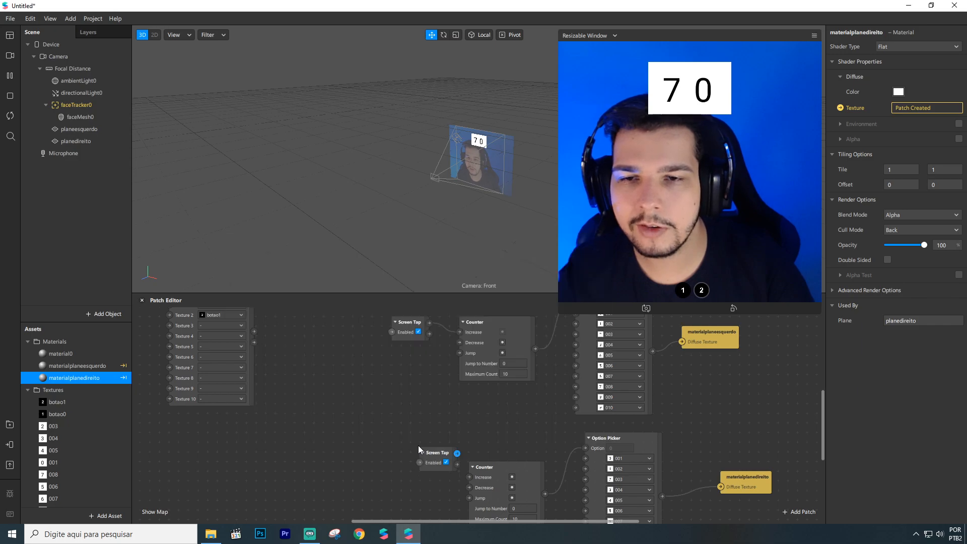
mouse_move(423, 451)
mouse_down()
mouse_move(416, 484)
mouse_move(470, 476)
mouse_move(423, 462)
mouse_up()
Disable the first Screen Tap patch and test the second Counter with simulated taps on the preview
scroll(410, 388, up, 1)
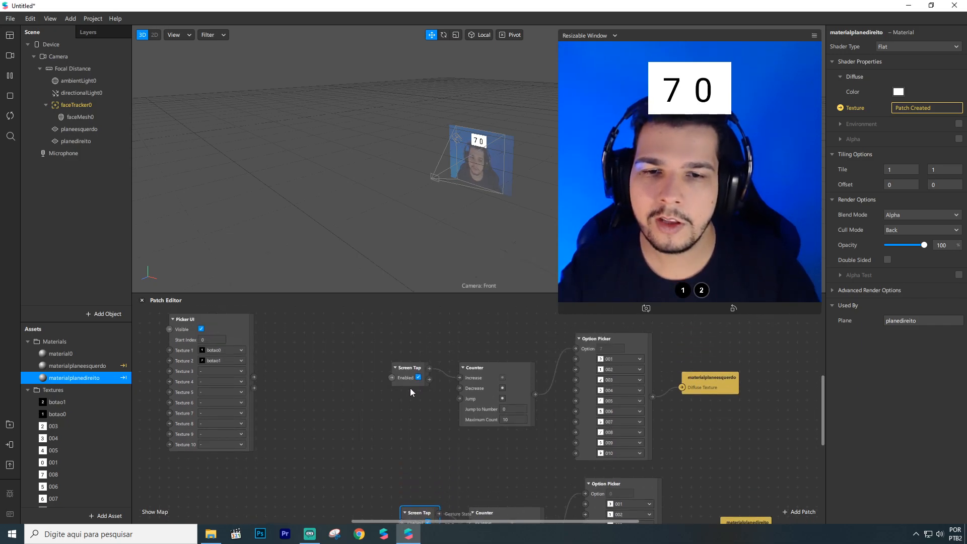
scroll(410, 387, up, 1)
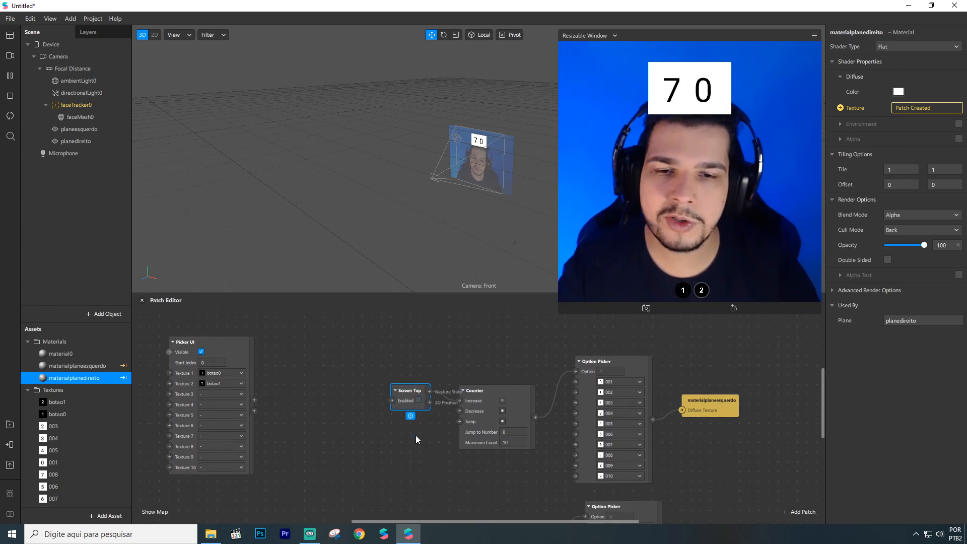
scroll(416, 435, down, 4)
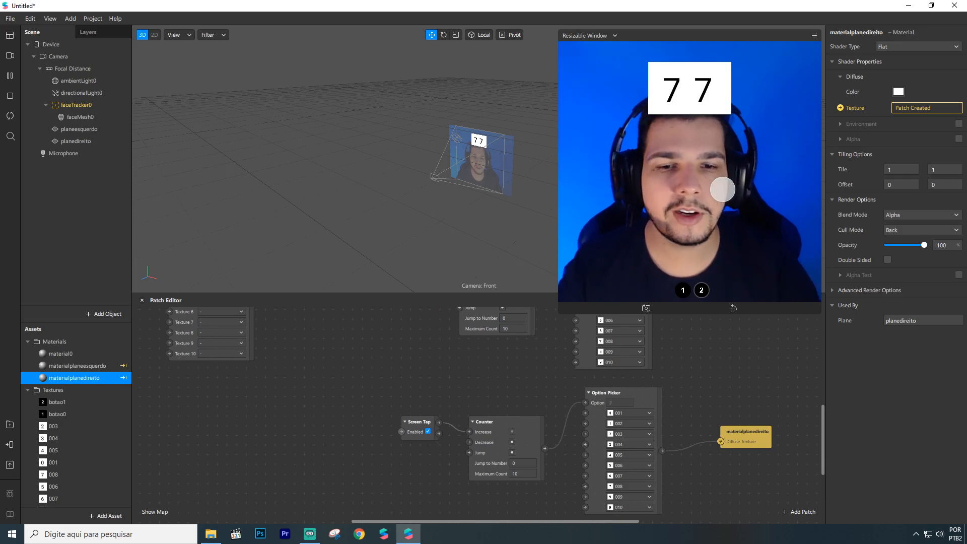
scroll(409, 426, up, 1)
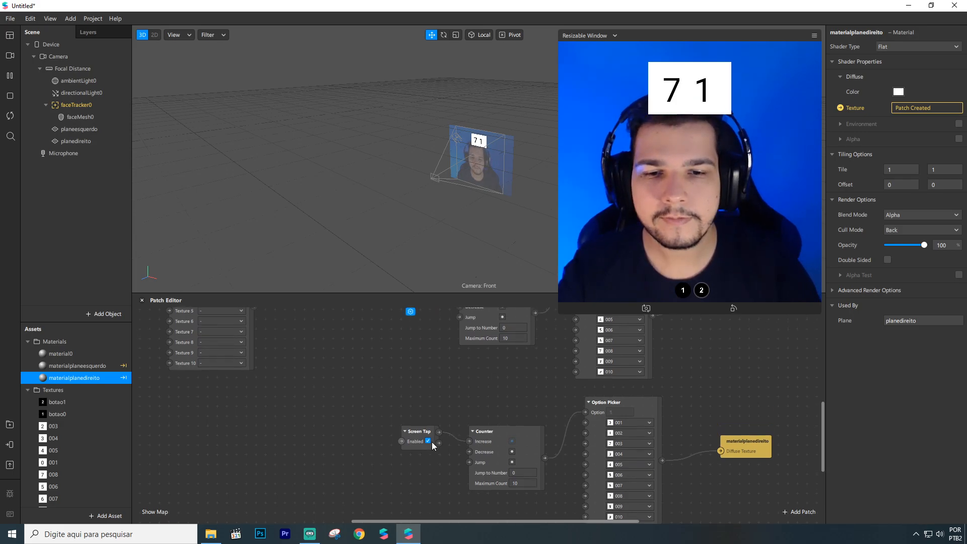
Examine the two Screen Tap and Counter chains and test the first counter with a simulated tap on the preview
scroll(431, 415, up, 4)
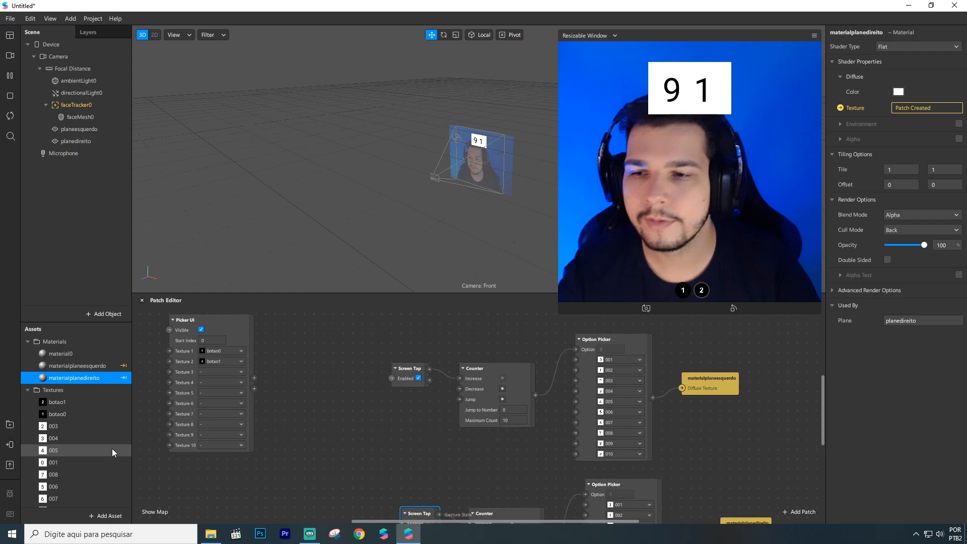
scroll(336, 374, down, 3)
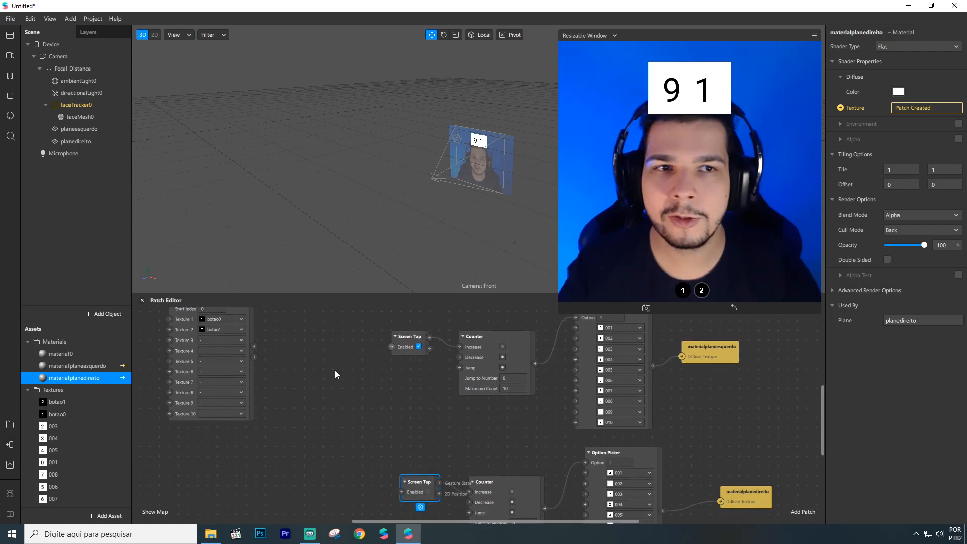
click(326, 399)
scroll(292, 375, up, 1)
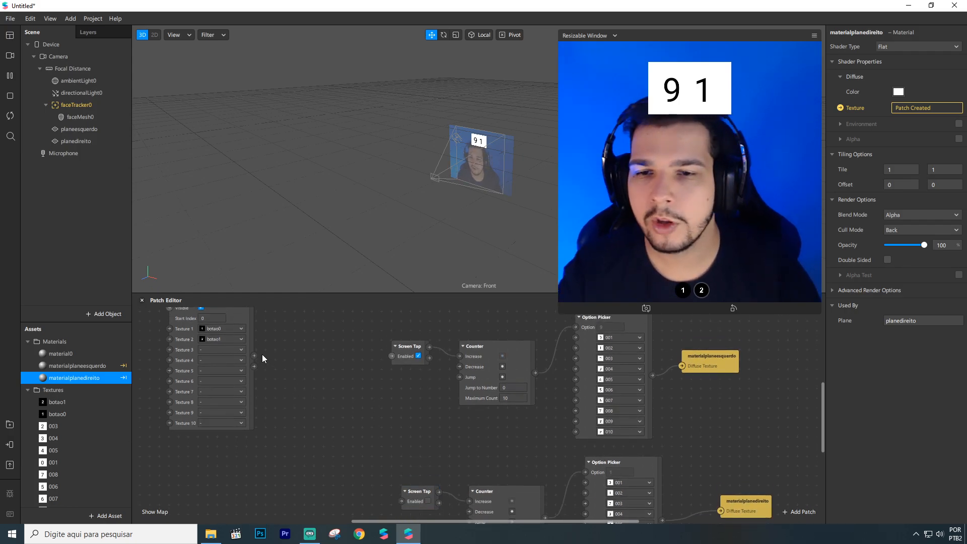
scroll(396, 405, down, 2)
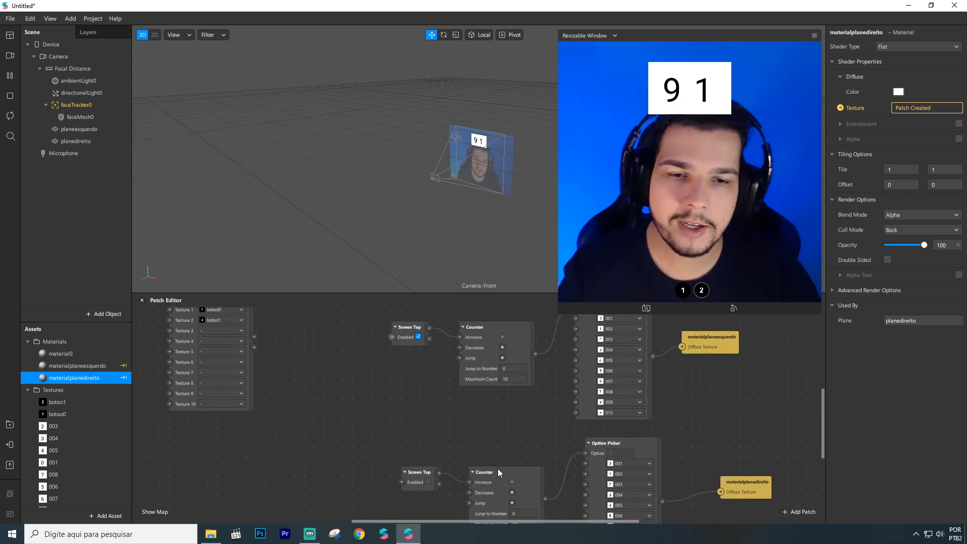
drag(498, 465, 498, 444)
scroll(461, 407, up, 3)
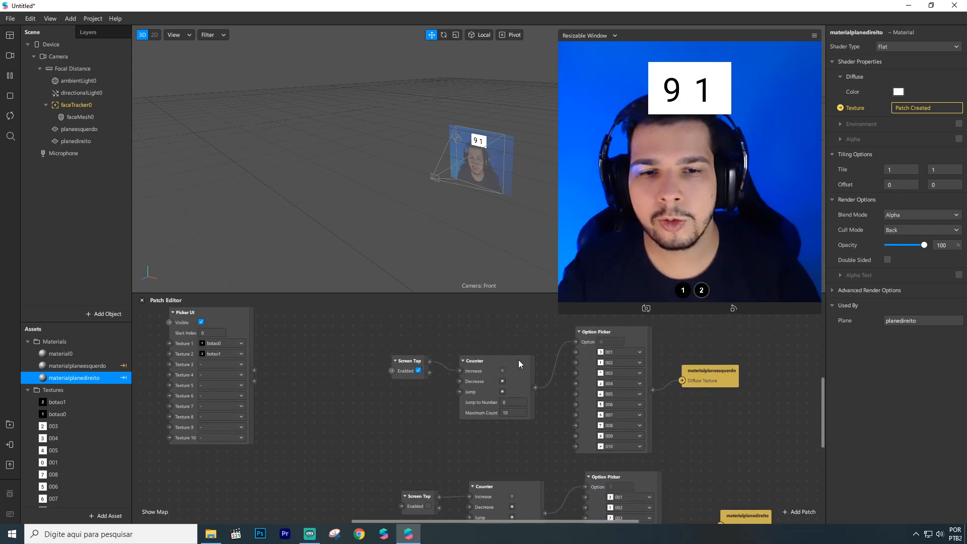
click(636, 220)
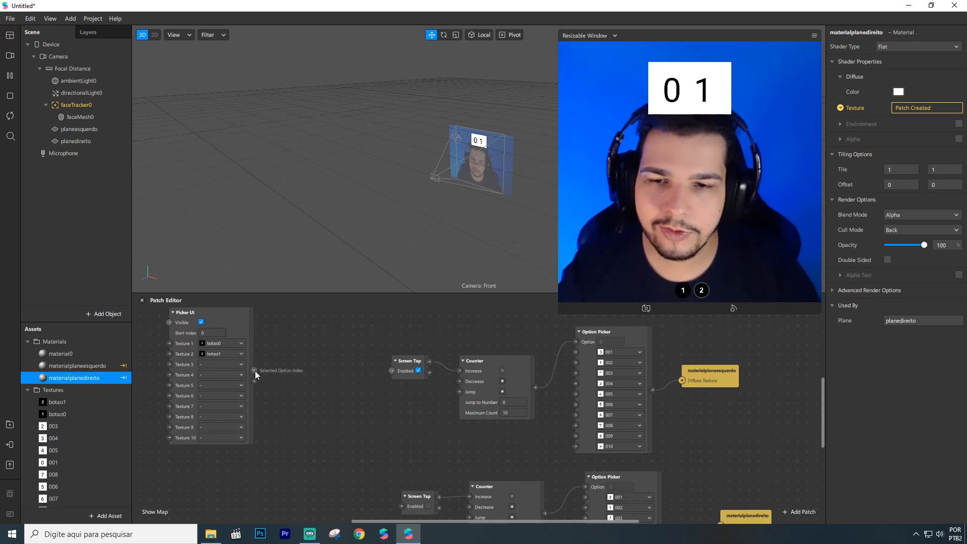
Feed the Picker UI's Selected Option Index into a new Equals Exactly patch and connect its output to the first Screen Tap's Enabled input
drag(254, 371, 291, 412)
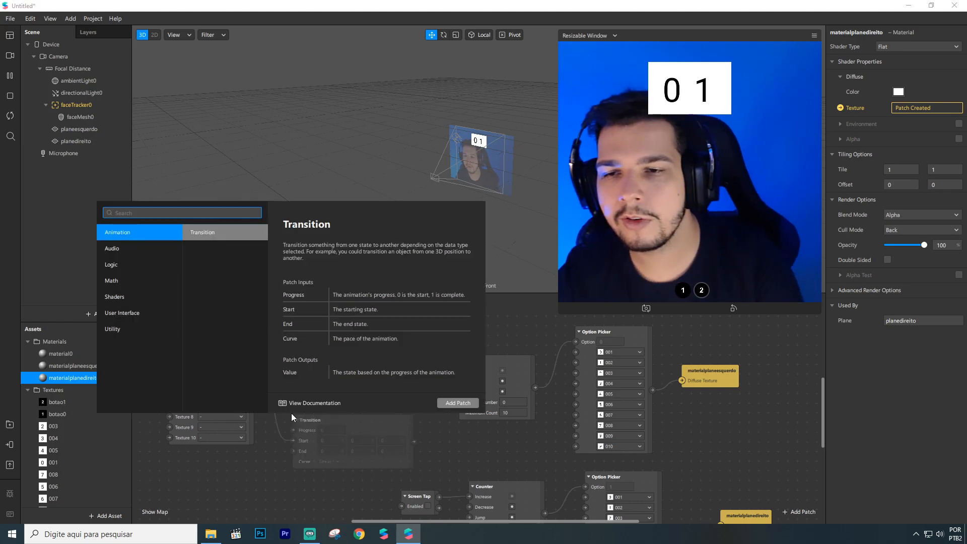
text(equal)
key(Down)
key(Down)
key(Return)
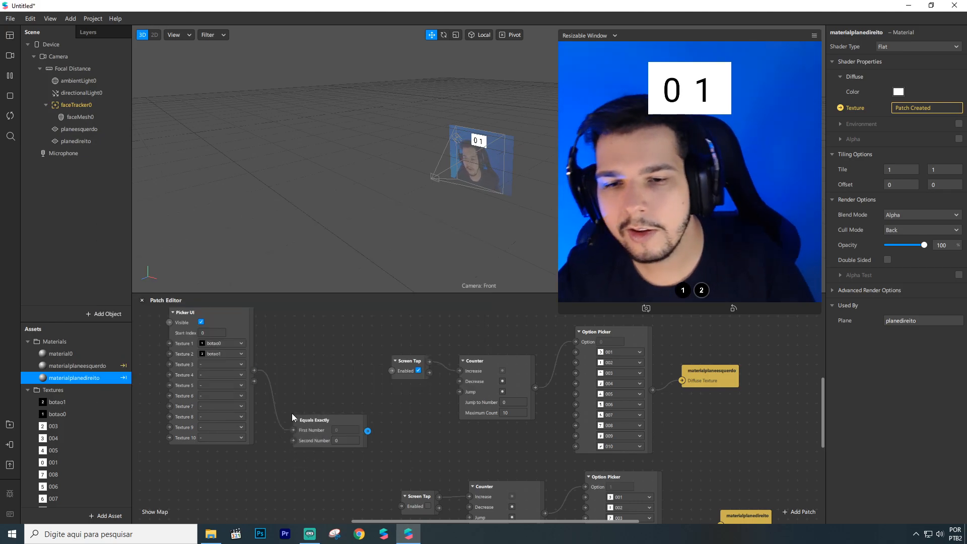
drag(309, 423, 291, 344)
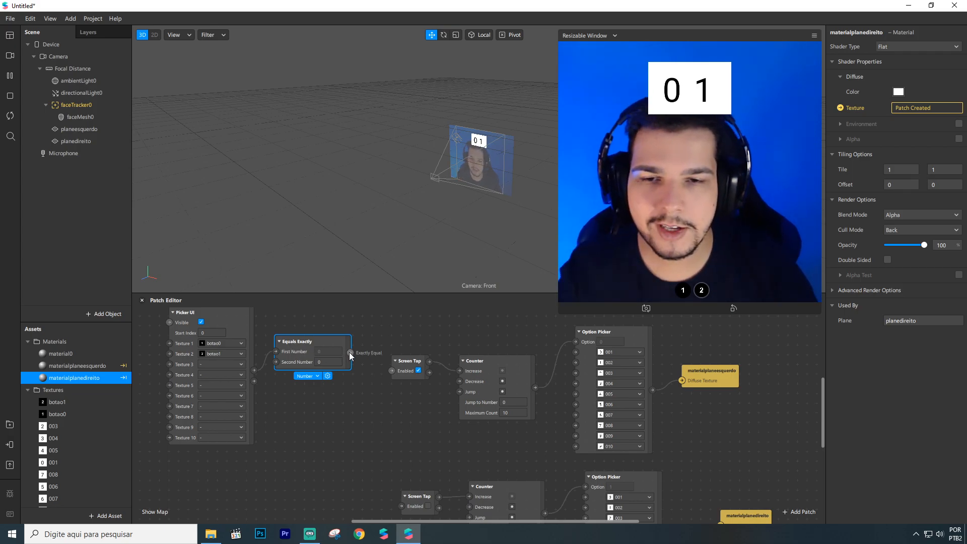
drag(350, 352, 392, 371)
Duplicate the Equals Exactly patch, place the copy below, and connect its output to the second Screen Tap's Enabled input
scroll(365, 398, down, 2)
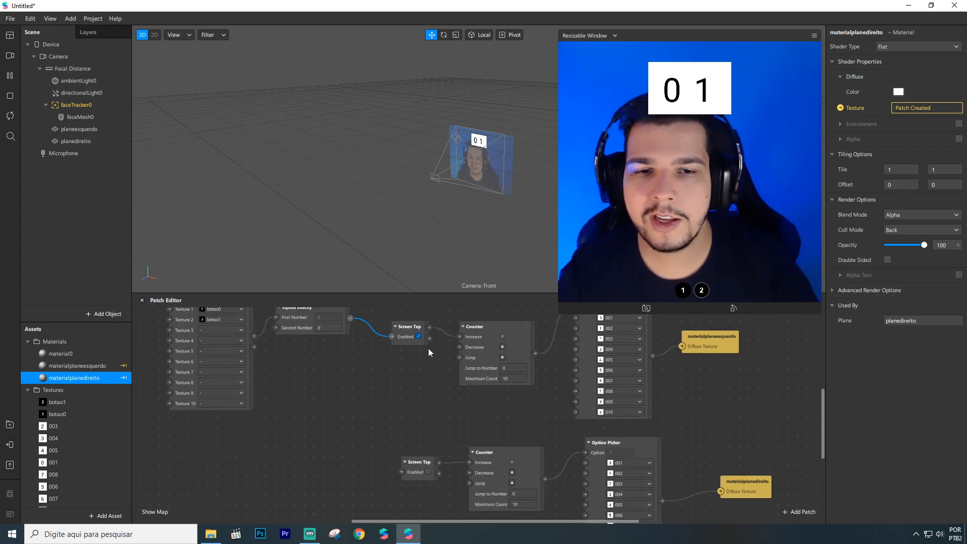
click(297, 328)
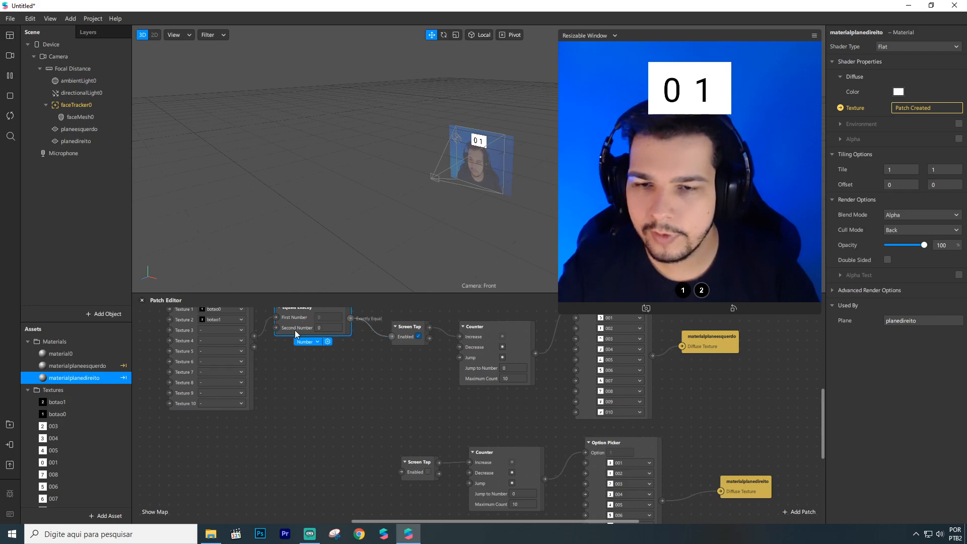
key(ctrl+d)
drag(309, 339, 277, 448)
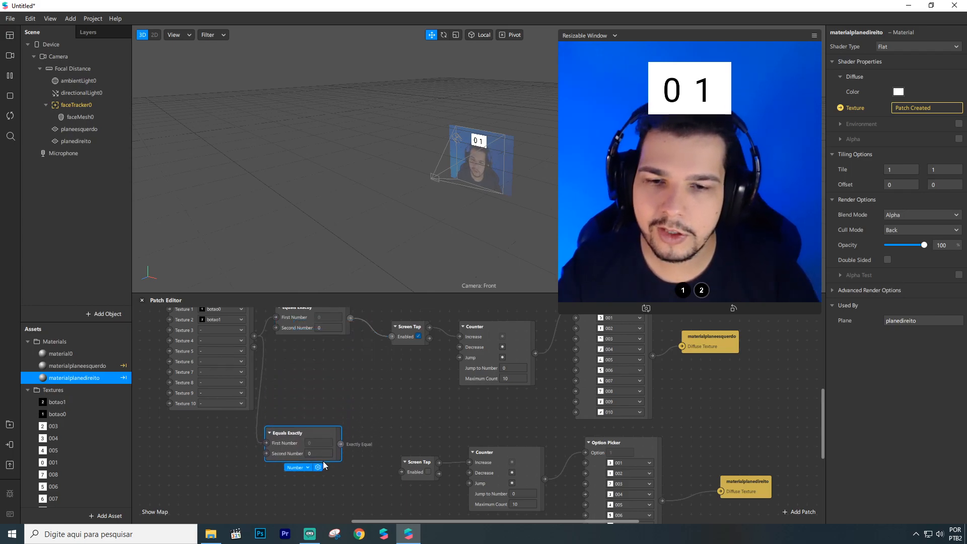
drag(341, 444, 400, 472)
Set the duplicated Equals Exactly patch's Second Number to 1 and shift the patch slightly down
click(313, 453)
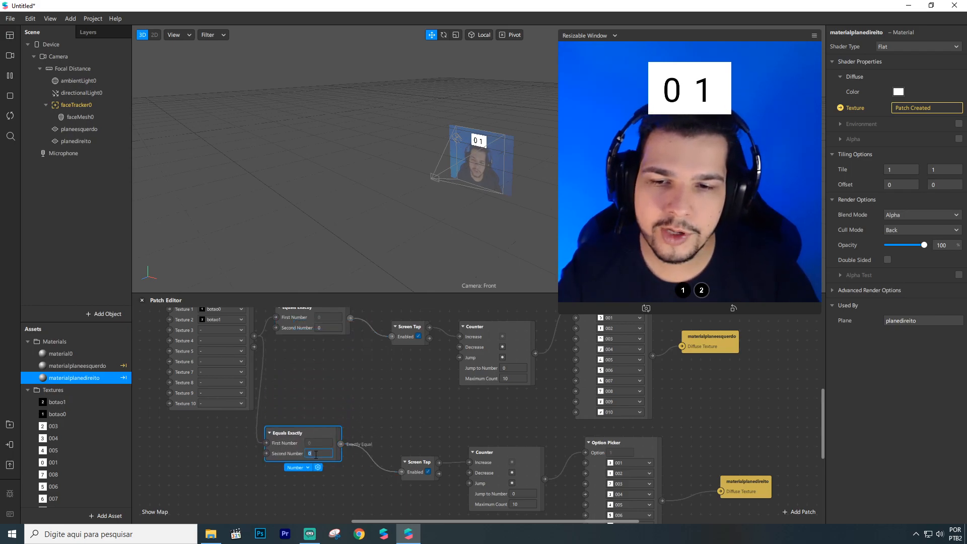
text(1)
key(Return)
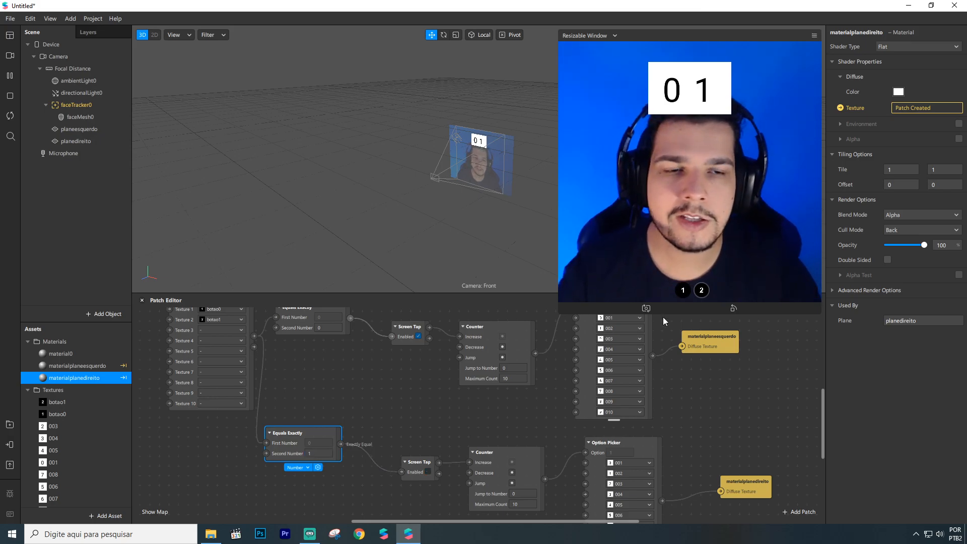
drag(317, 431, 323, 441)
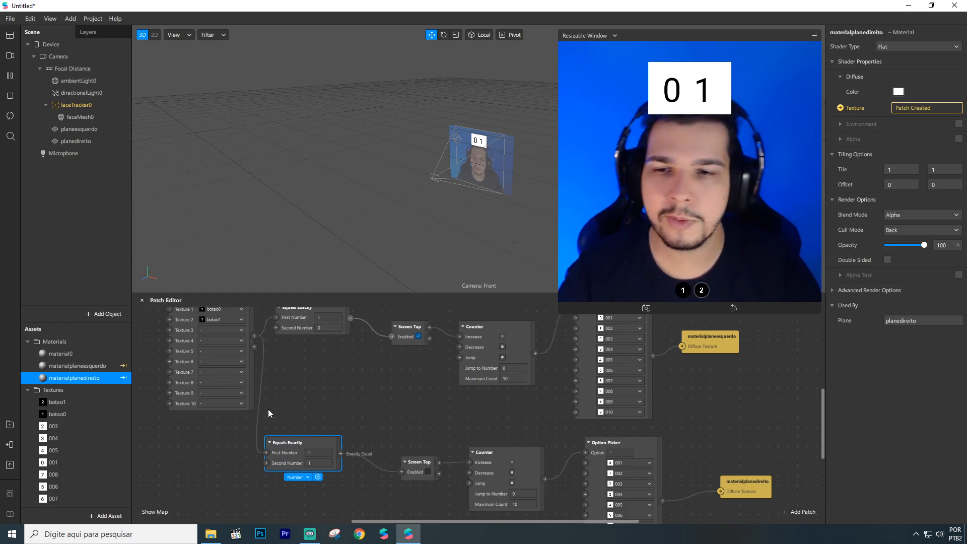
scroll(252, 383, up, 1)
scroll(296, 398, down, 5)
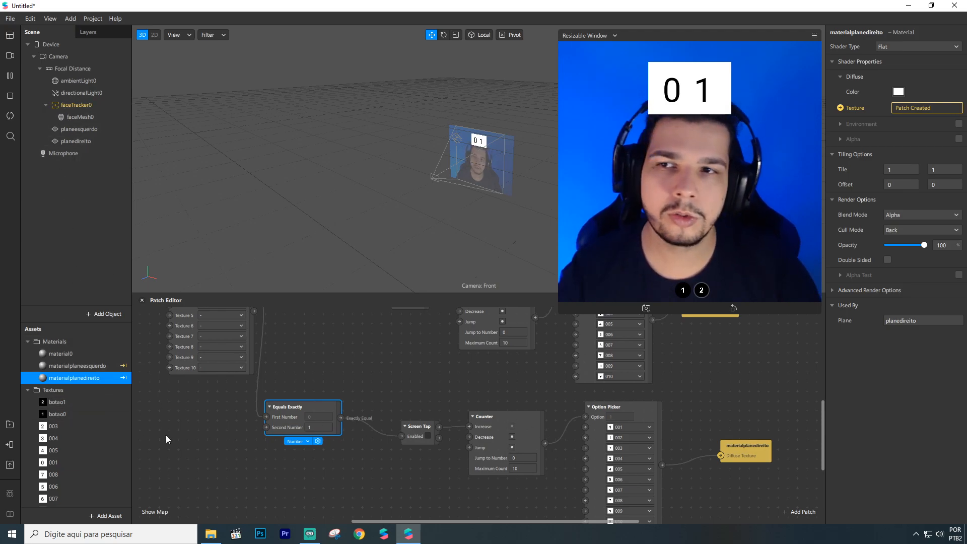
scroll(398, 441, up, 4)
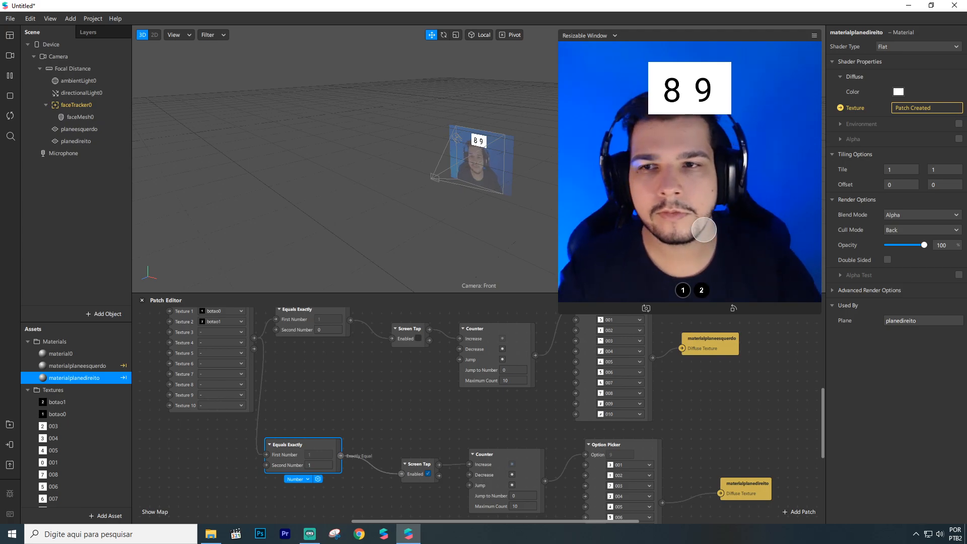
Make planeesquerdo and planedireito children of faceTracker0 so both numbers follow the head
click(93, 141)
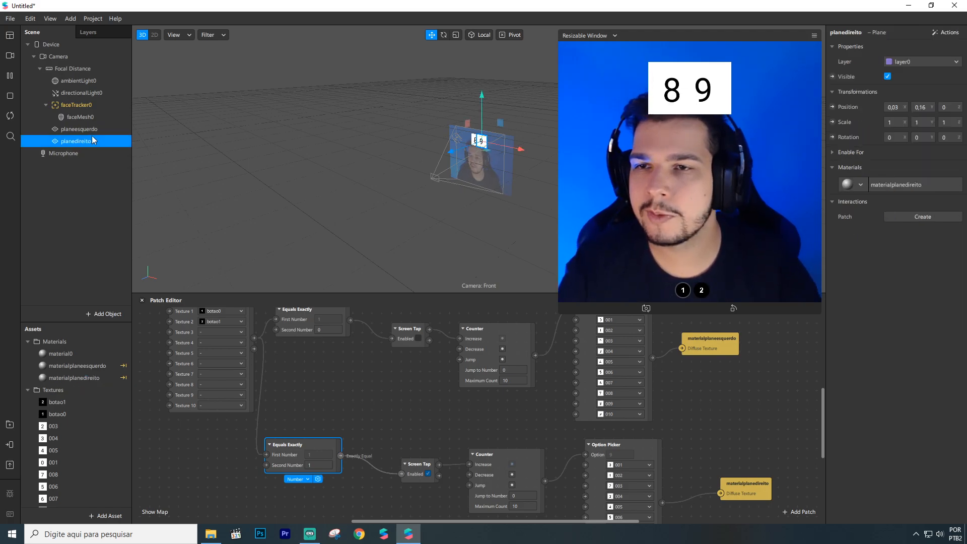
ctrl+click(91, 131)
drag(84, 137, 86, 107)
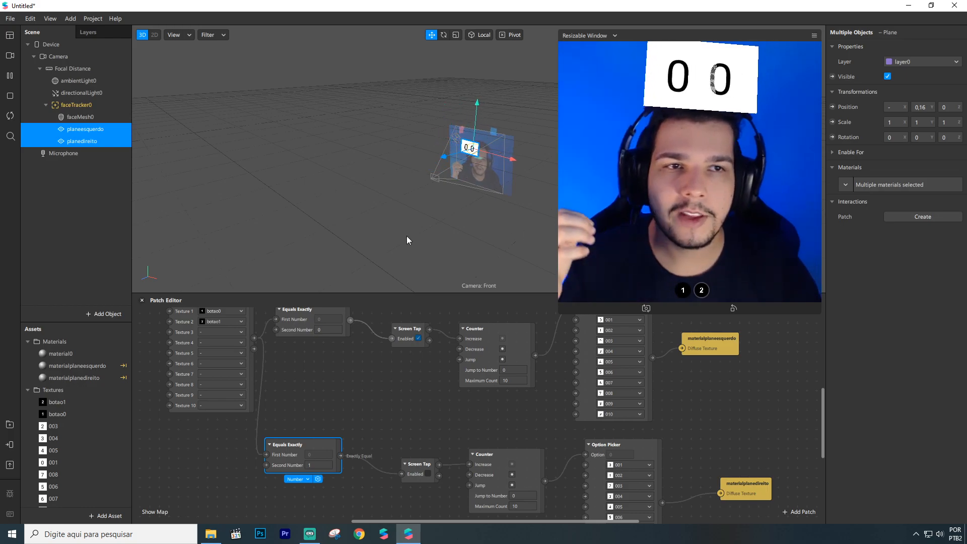
Set the blend mode of materialplaneesquerdo and materialplanedireito to Multiply and expand their advanced render options
click(77, 377)
ctrl+click(83, 368)
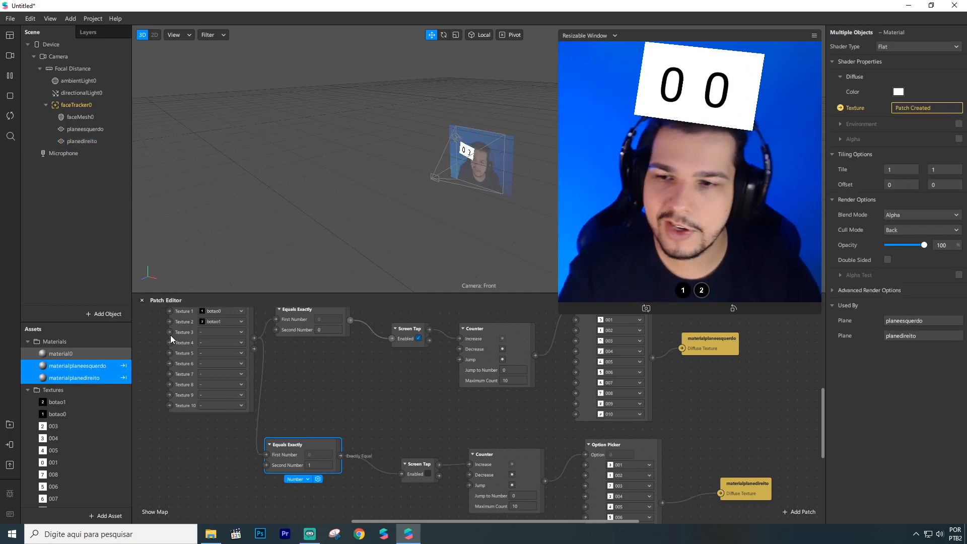
click(833, 292)
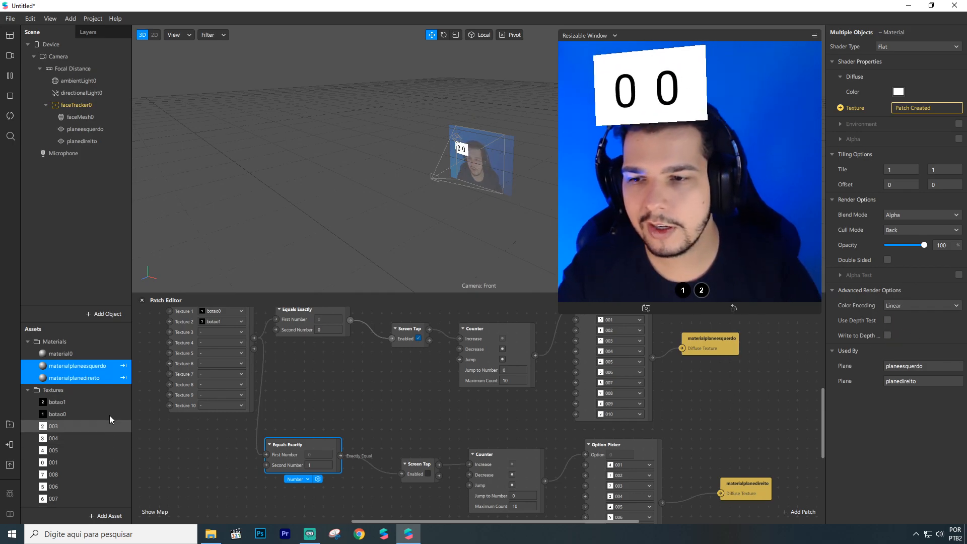
click(906, 213)
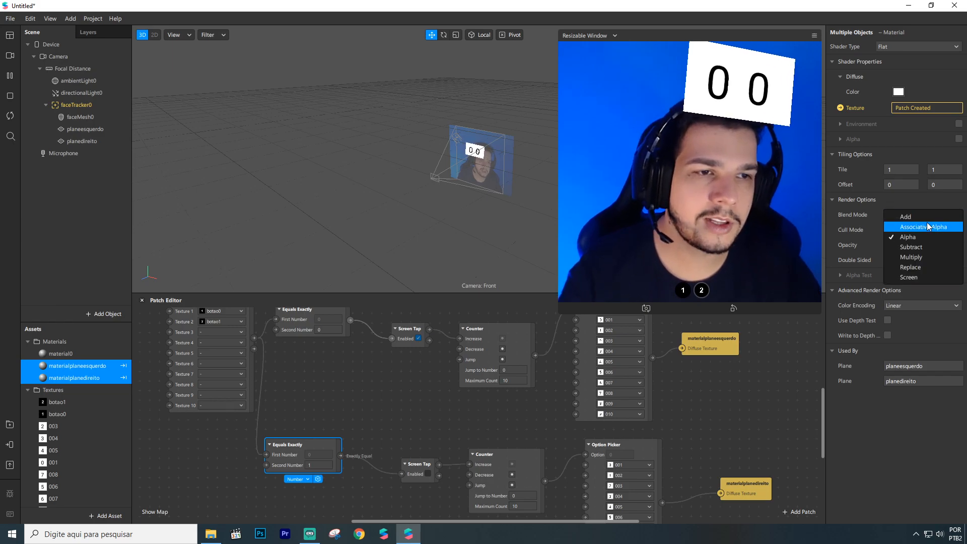
click(919, 256)
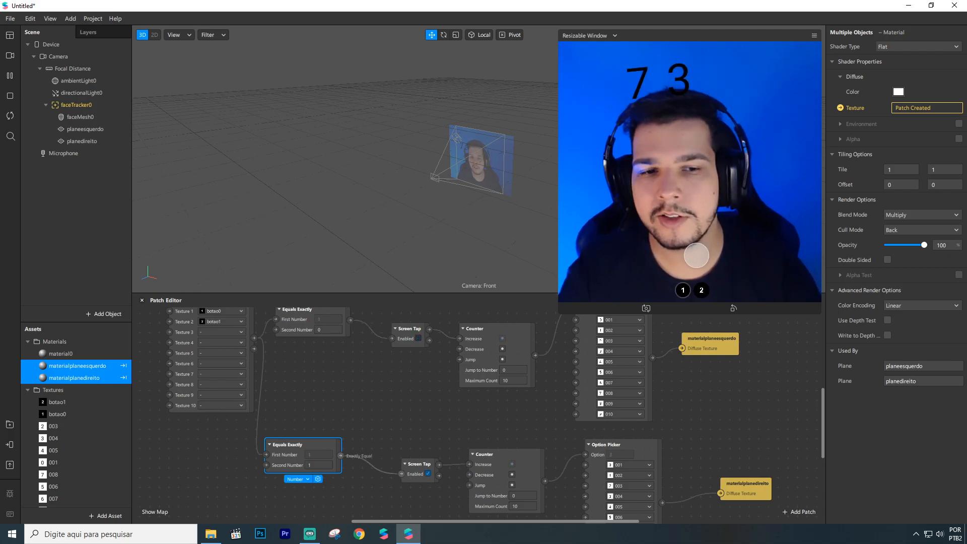
Test the first counter with a simulated tap on the preview and look over the complete patch graph
click(395, 411)
scroll(394, 412, down, 1)
click(648, 222)
scroll(340, 431, down, 3)
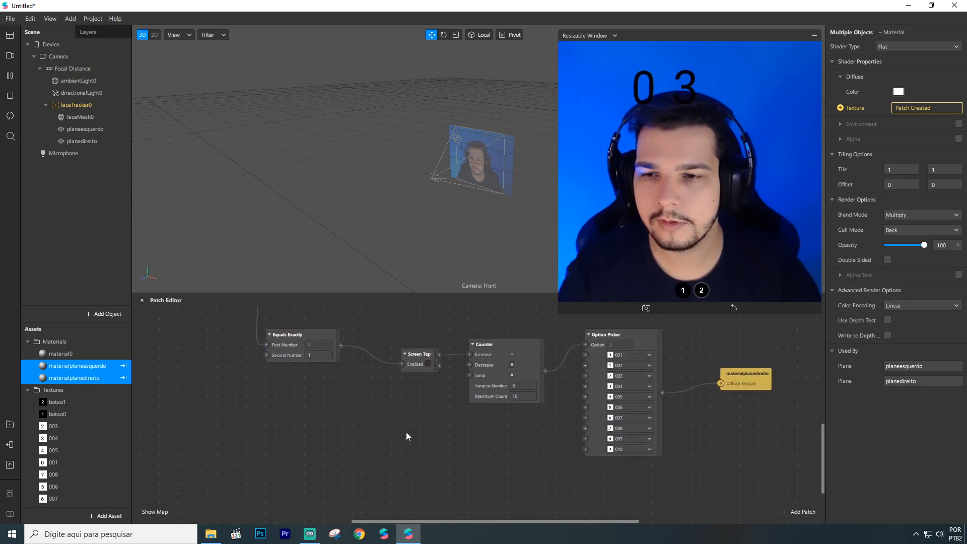
scroll(406, 435, up, 5)
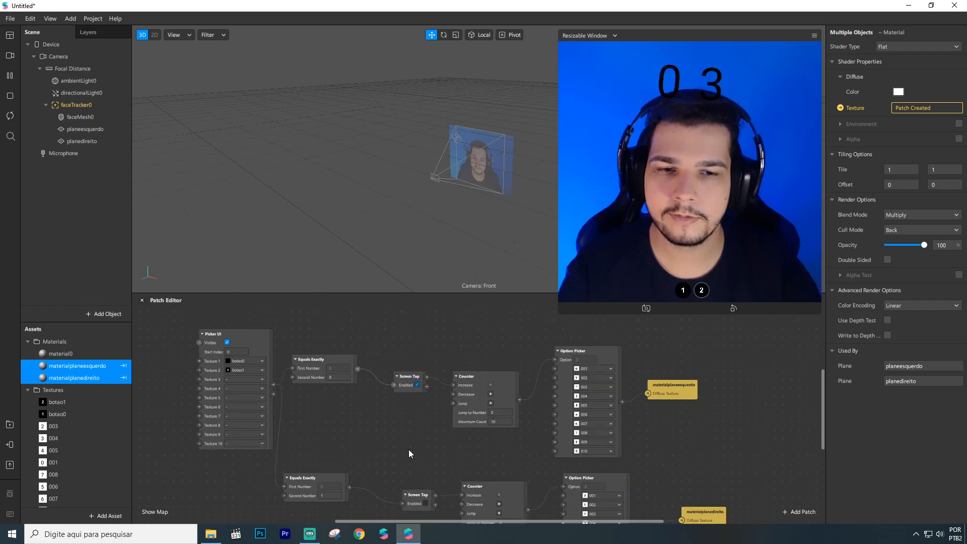
Tidy the patch layout by moving the material texture and Option Picker patches of both chains into line
scroll(408, 451, down, 1)
click(688, 375)
drag(687, 373, 676, 374)
mouse_move(593, 341)
mouse_down()
mouse_move(608, 342)
mouse_move(597, 340)
mouse_up()
click(677, 418)
click(720, 385)
scroll(685, 461, down, 2)
drag(671, 453, 655, 452)
Test the second counter with repeated simulated taps on the preview while the second picker option is active
click(680, 415)
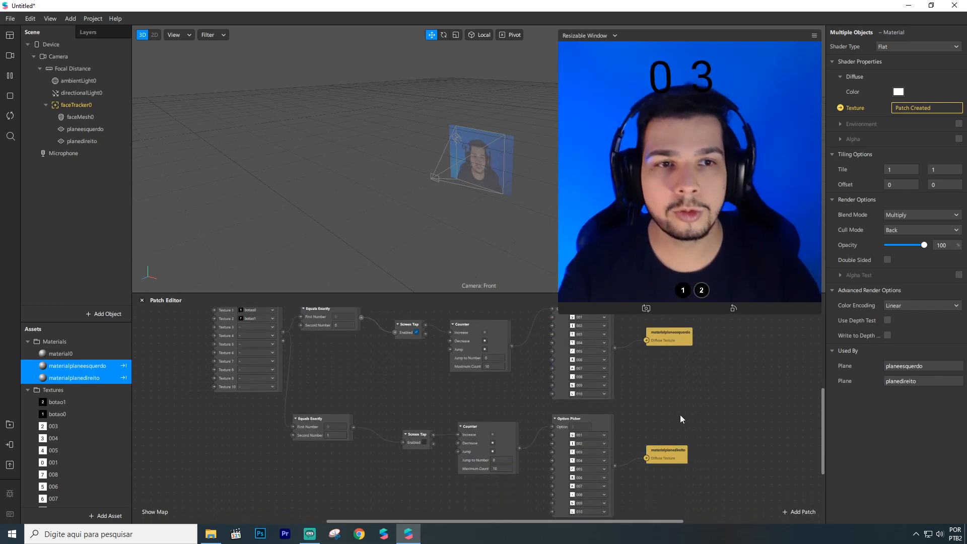
double_click(708, 259)
click(707, 255)
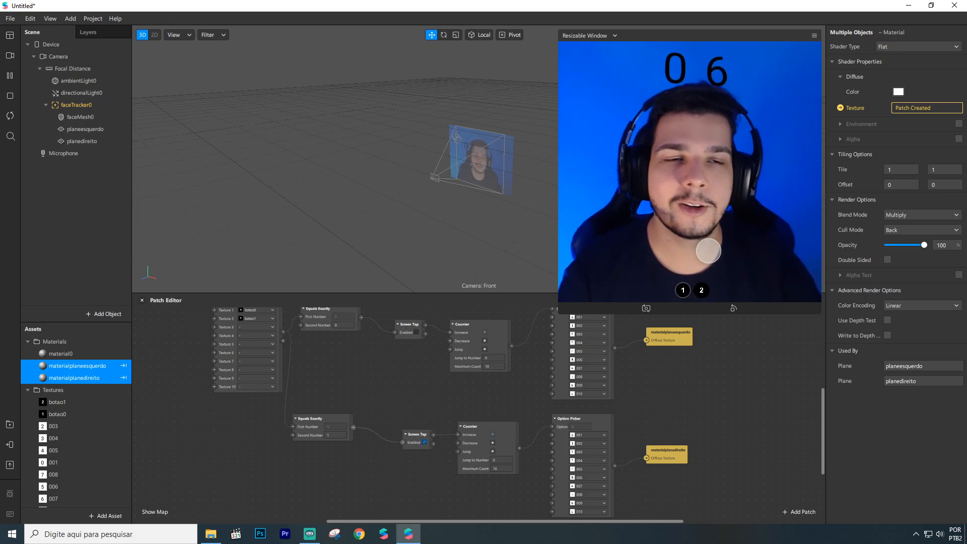